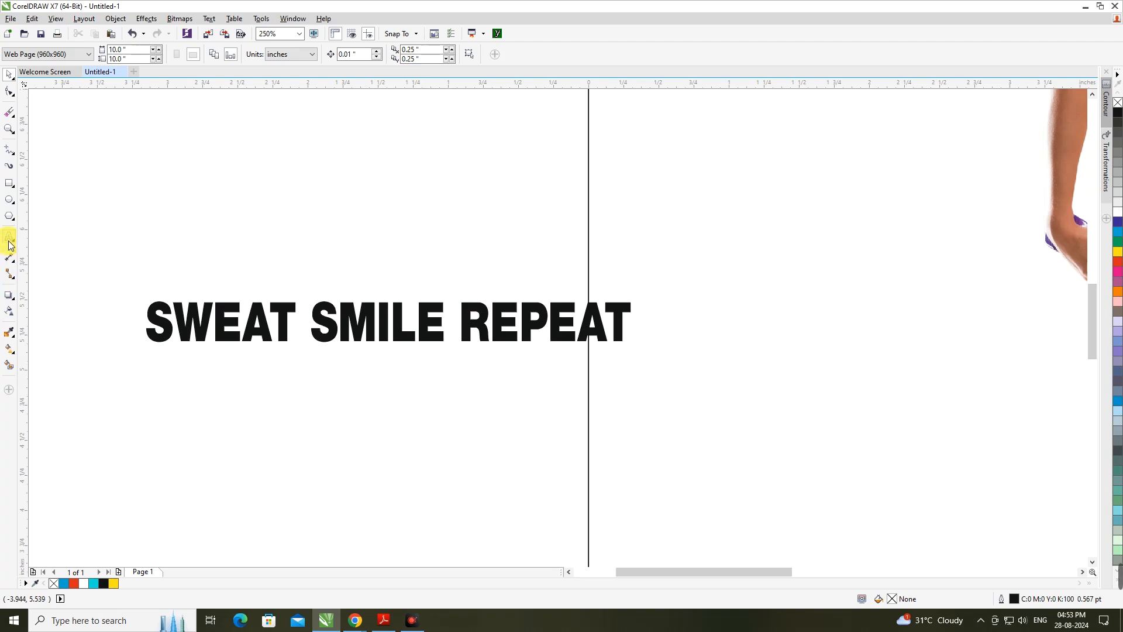
- Split the slogan onto three lines, SWEAT, SMILE and REPEAT, and break the lines into separate text objects
click(315, 330)
key(Return)
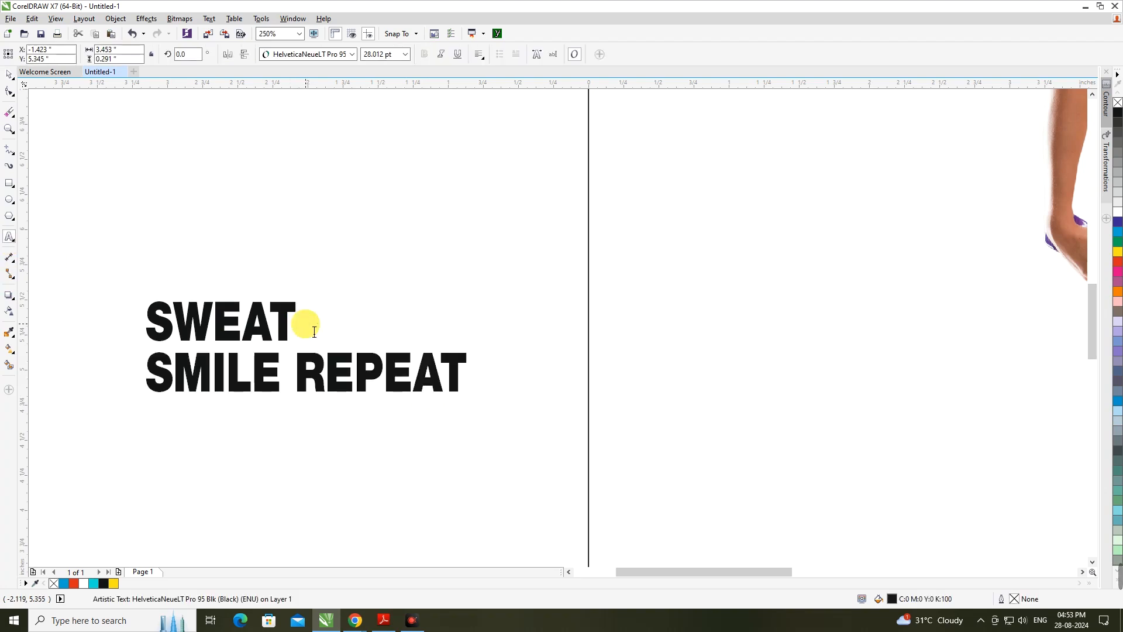
key(BackSpace)
key(Return)
key(ctrl+space)
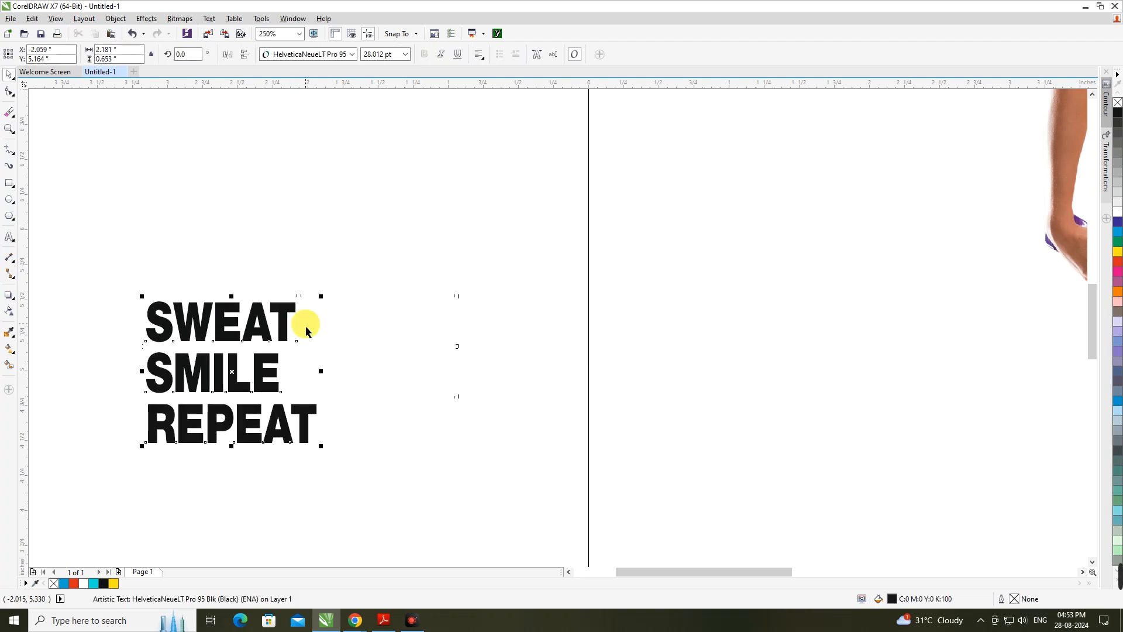
click(307, 351)
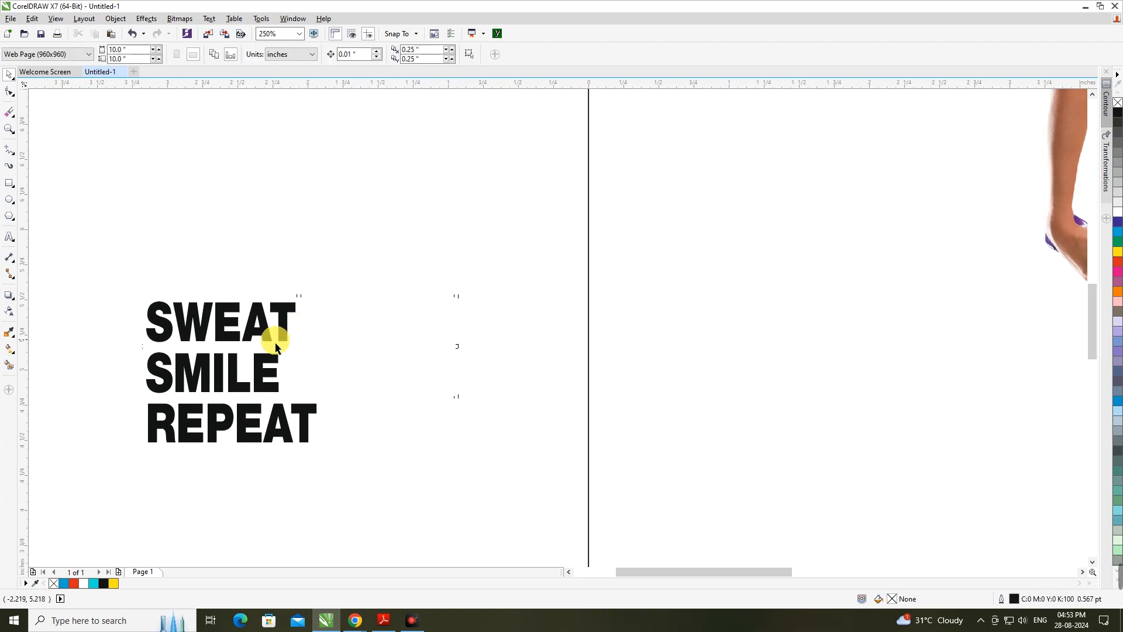
- Scale REPEAT and SWEAT down to roughly the width of SMILE, with SWEAT at about 25.6 pt, and tighten the line spacing
scroll(301, 431, up, 3)
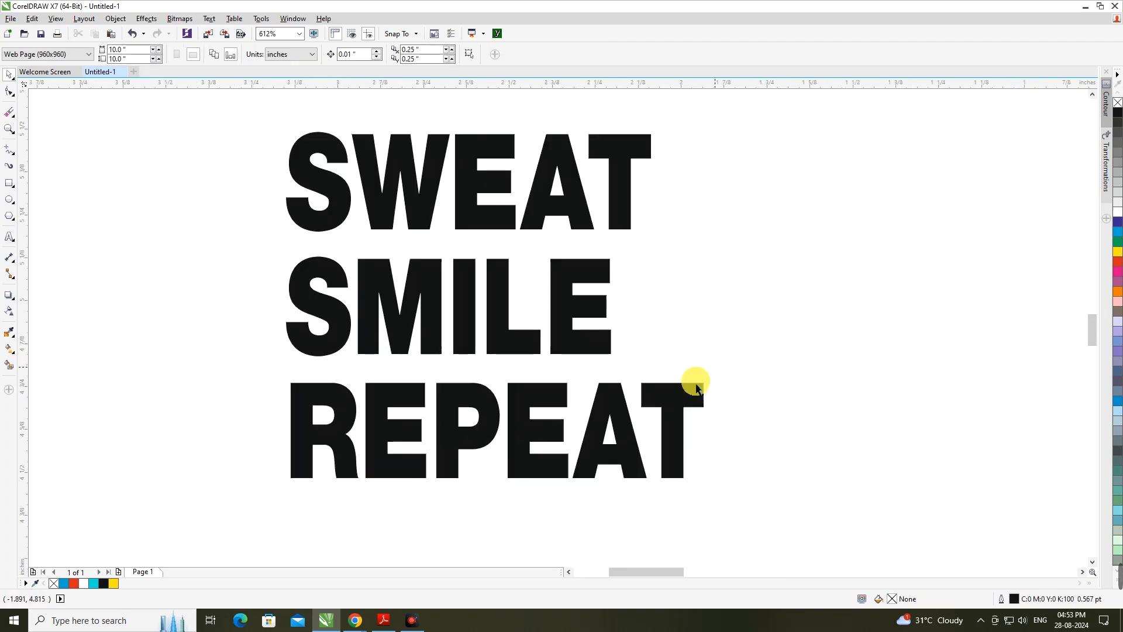
click(693, 454)
drag(708, 482, 633, 457)
drag(615, 398, 619, 394)
drag(637, 453, 621, 462)
click(684, 438)
click(630, 221)
drag(650, 243, 607, 241)
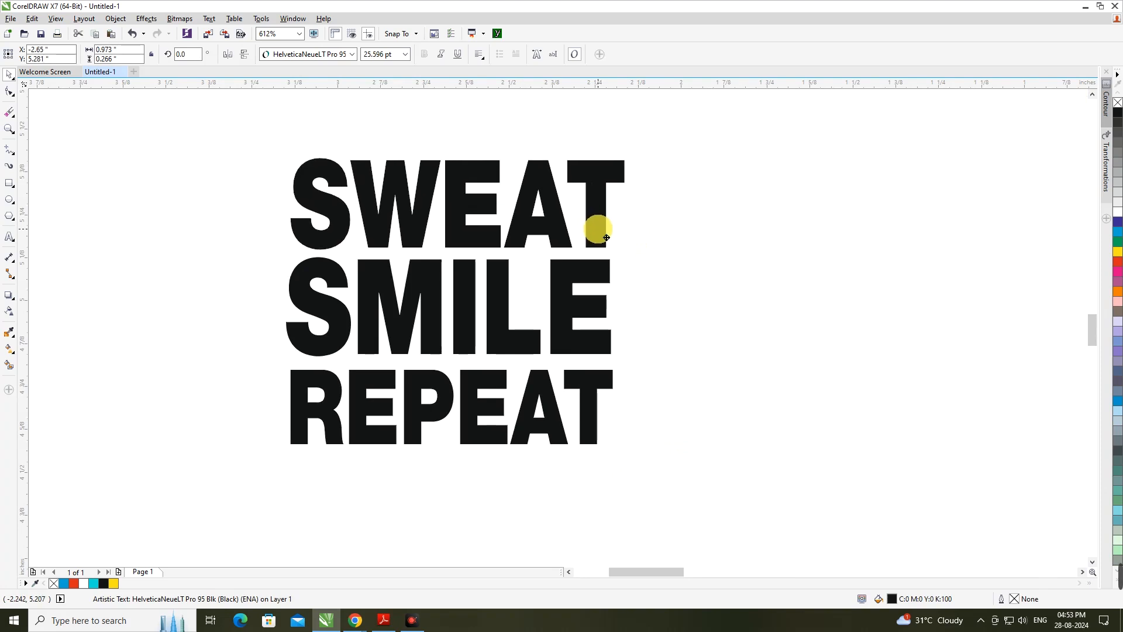
- Shrink SMILE to about 27.4 pt and reduce REPEAT slightly so the left edges of the three words line up with SWEAT
click(312, 315)
drag(285, 354, 293, 357)
click(301, 430)
drag(285, 449, 296, 451)
click(228, 394)
scroll(474, 348, up, 3)
click(467, 346)
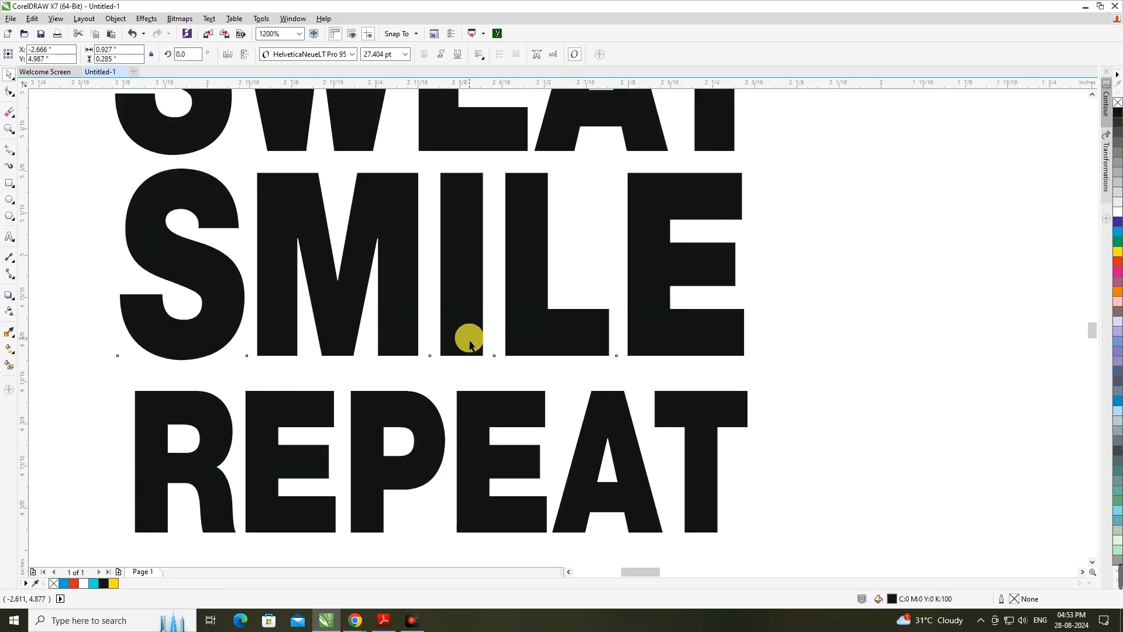
- Group the three words, centre the group on the page and enlarge it to about 6.75 by 5.73 inches behind the woman
scroll(479, 349, down, 3)
drag(341, 216, 590, 420)
scroll(351, 329, down, 3)
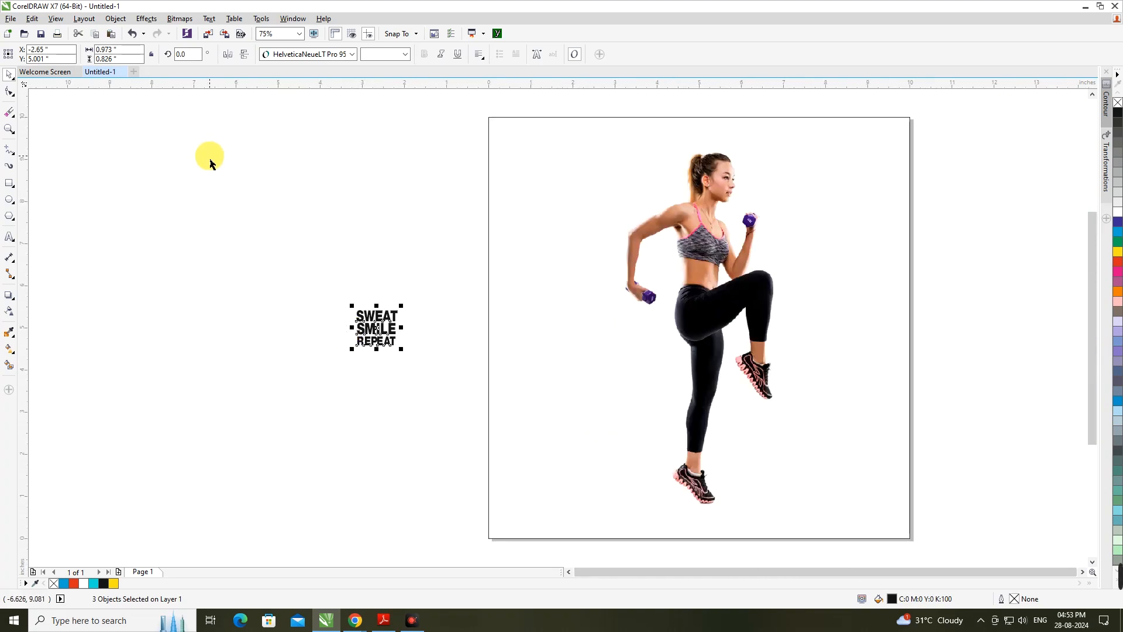
key(ctrl+g)
key(p)
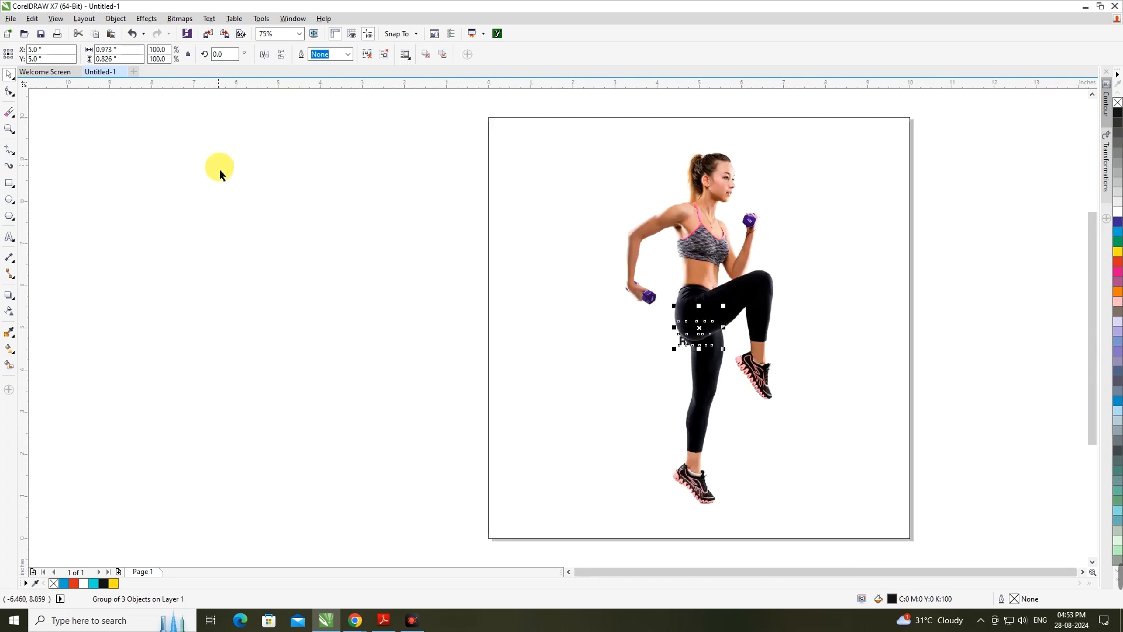
drag(731, 359, 848, 494)
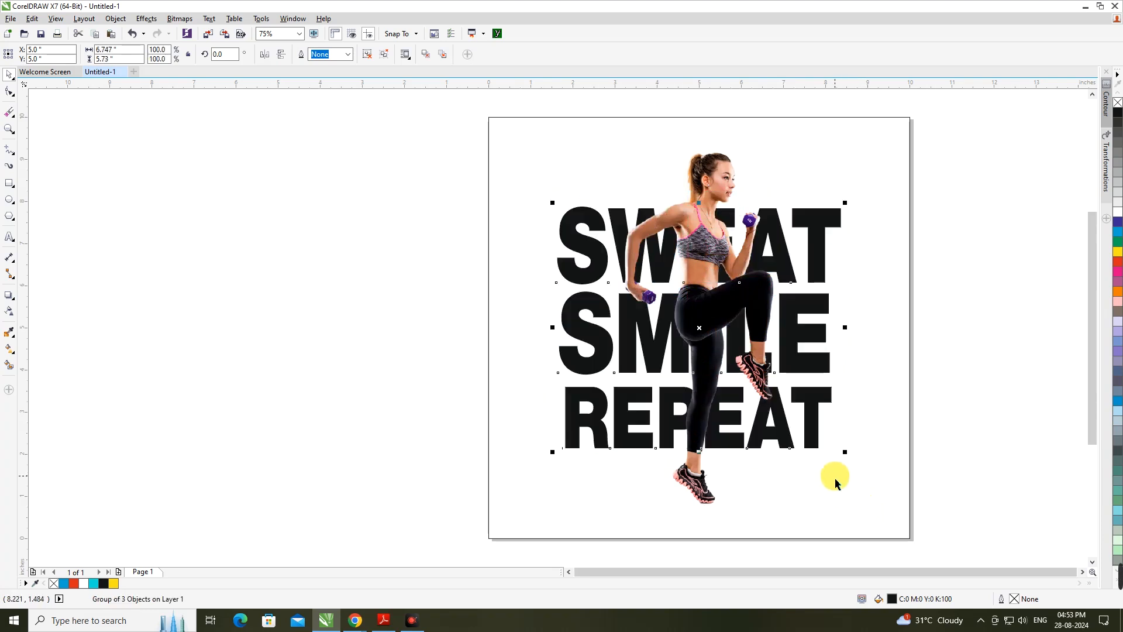
- Ungroup the slogan and break SWEAT, SMILE and REPEAT apart into individual letters
click(390, 314)
key(z)
drag(696, 334, 466, 334)
drag(239, 103, 735, 532)
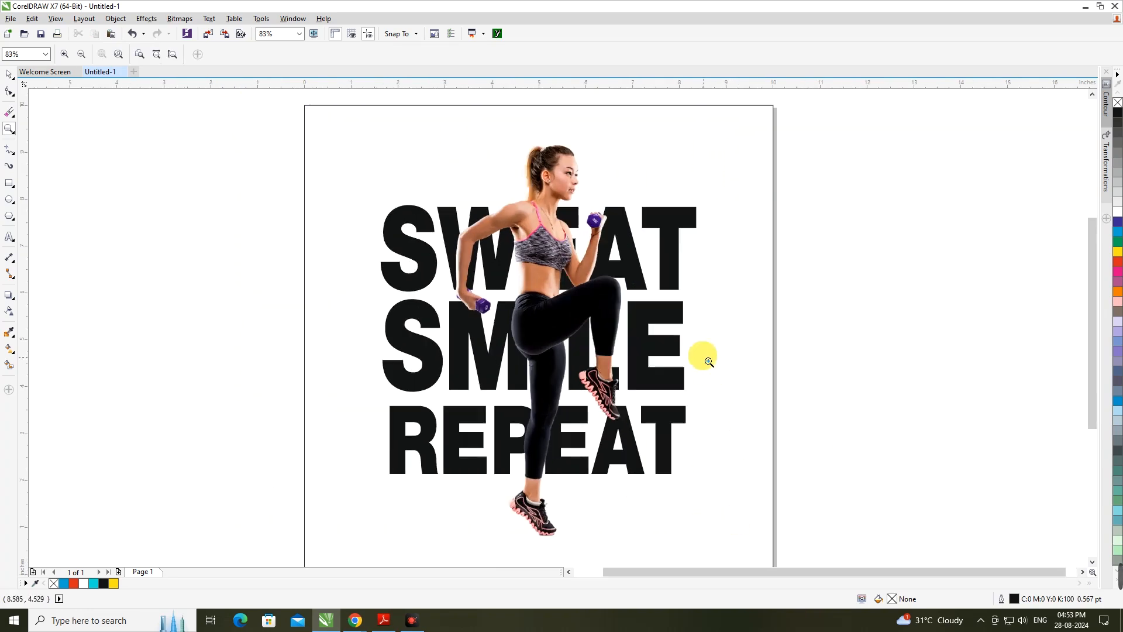
key(space)
click(418, 256)
click(115, 18)
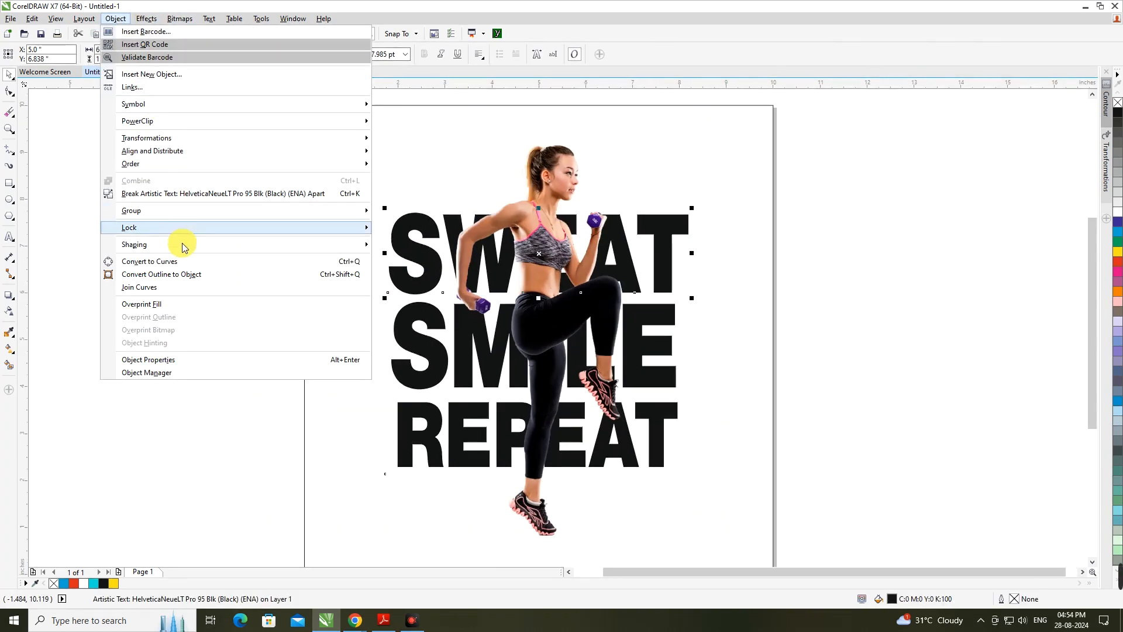
click(151, 193)
click(418, 350)
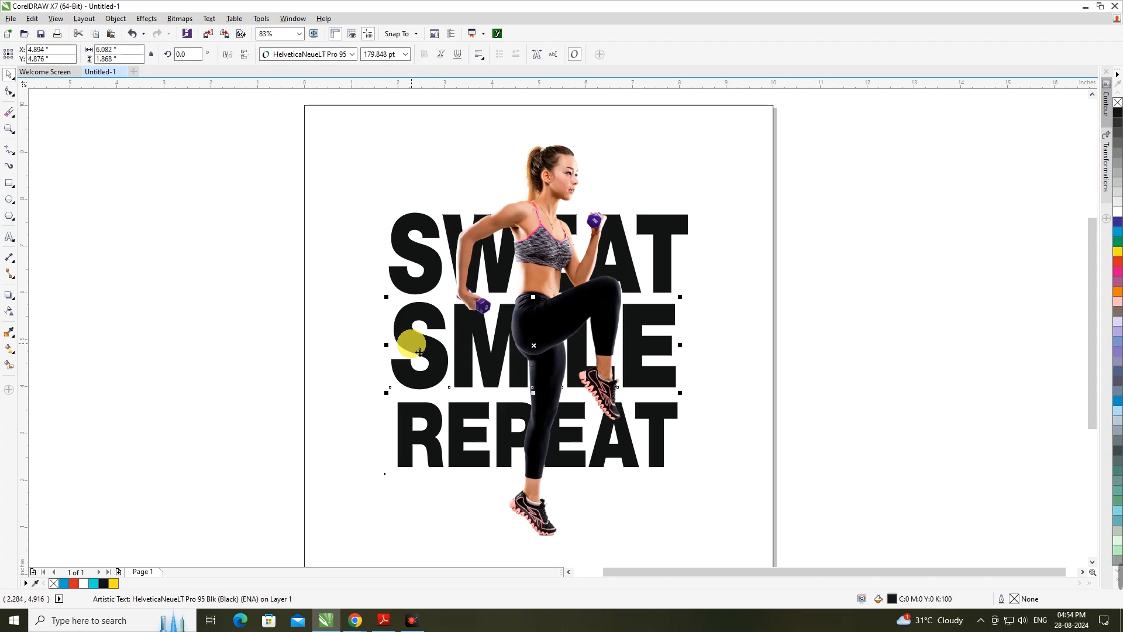
key(ctrl+k)
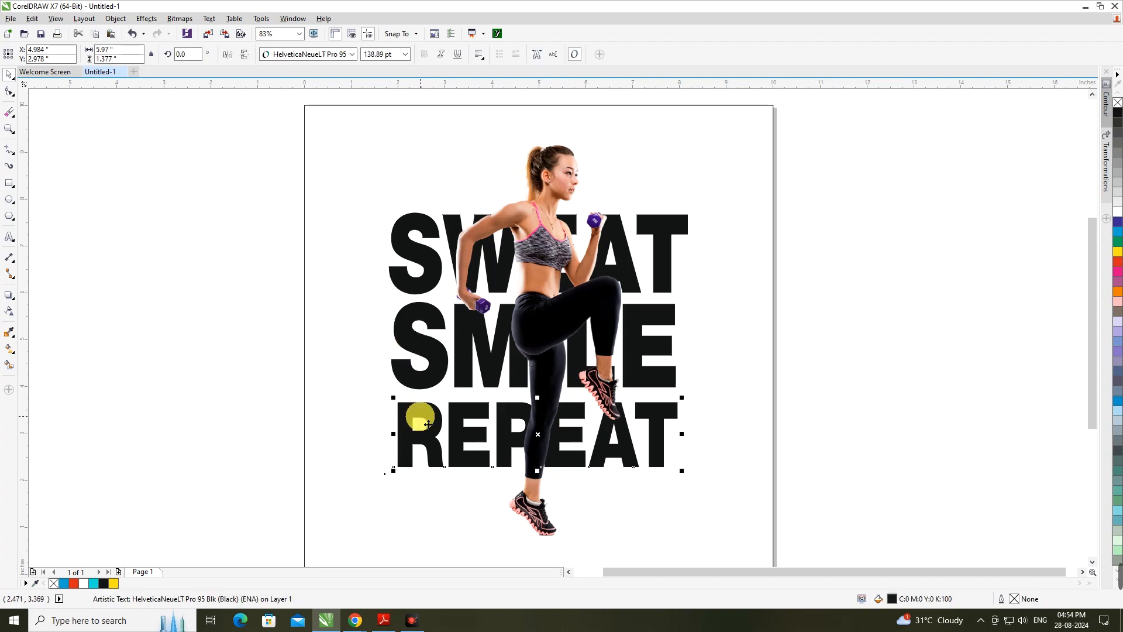
click(260, 377)
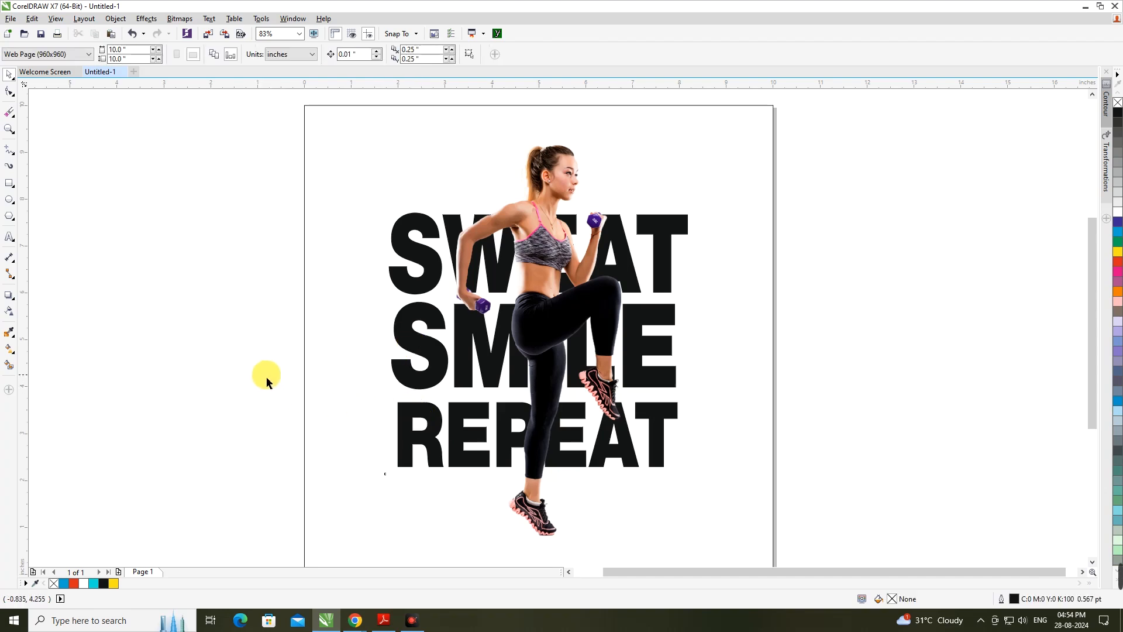
- Bring the S and W of SWEAT and the S and M of SMILE in front of the woman
drag(255, 176, 539, 397)
key(shift+Page_Up)
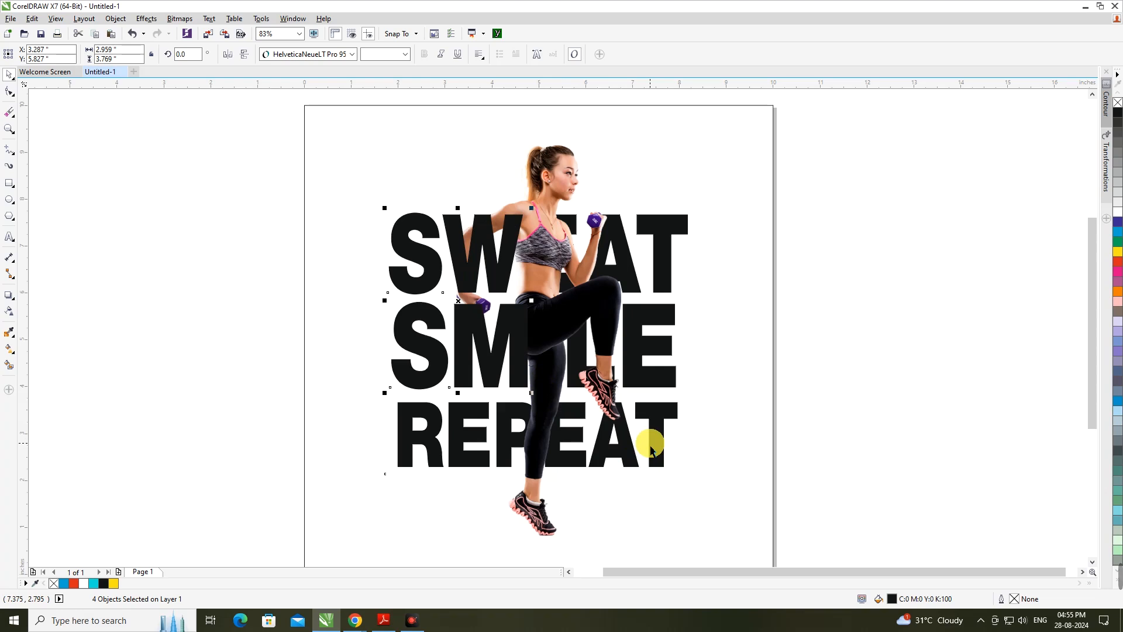
- Try bringing the last three letters of REPEAT, E, A and T, in front of the woman
click(573, 436)
click(655, 417)
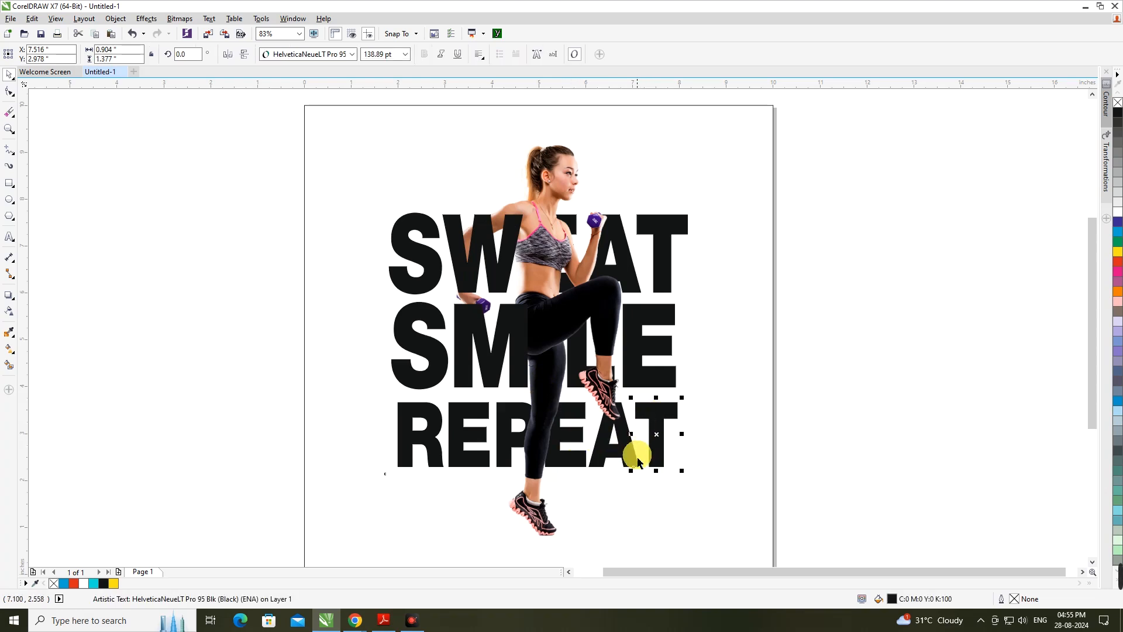
drag(636, 466, 519, 494)
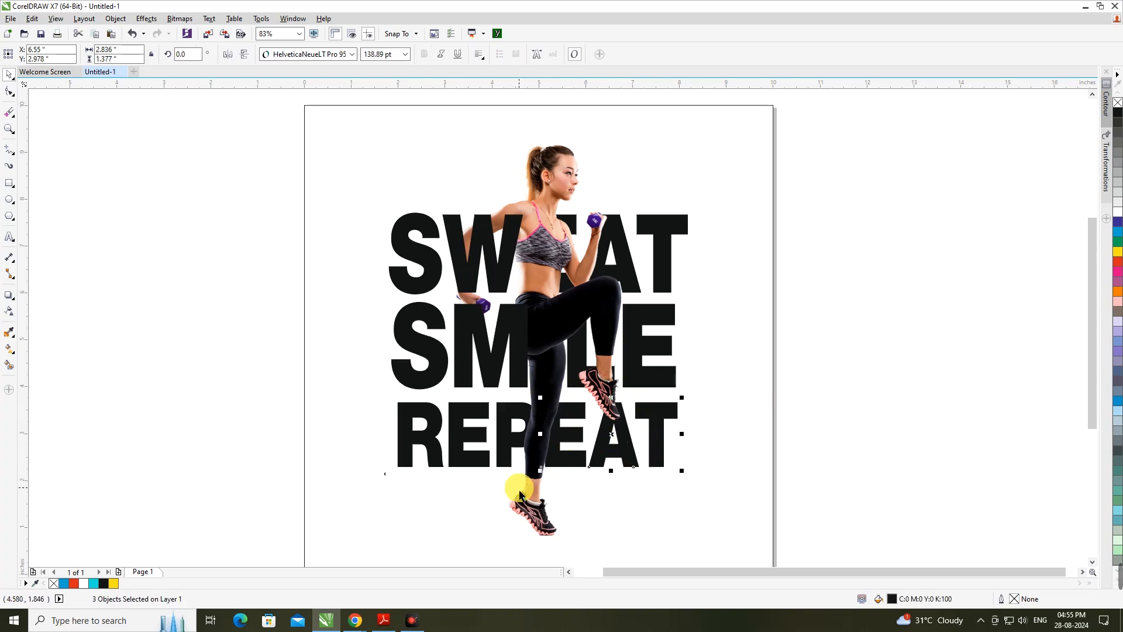
click(796, 424)
- Nudge the woman together with the SW and SM letters to the left, to X 3.897 inches
drag(211, 155, 552, 391)
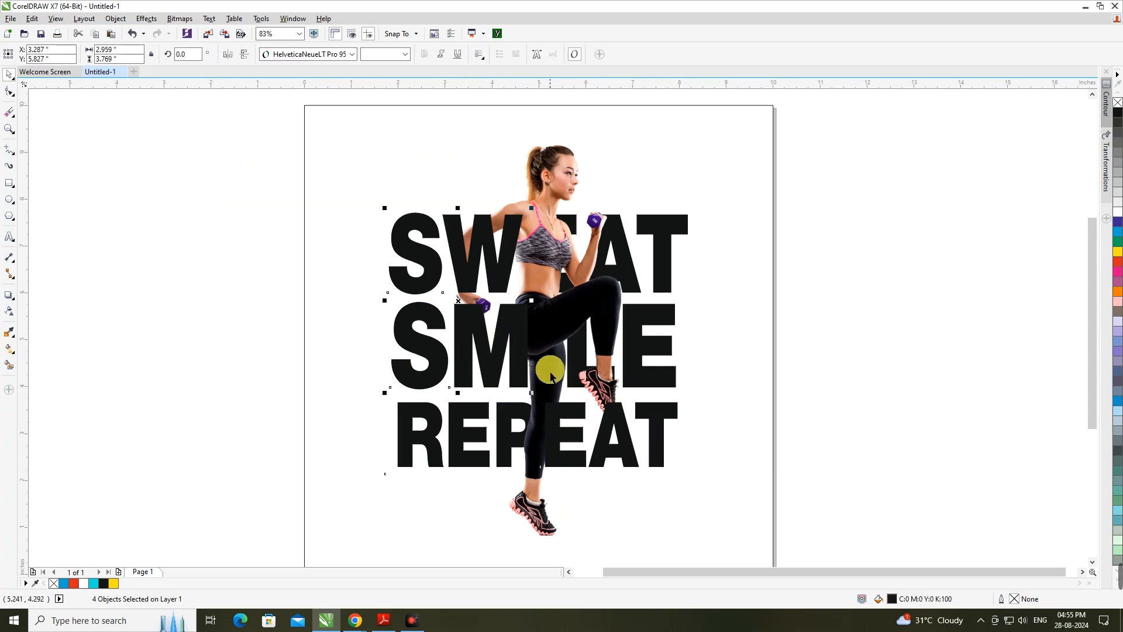
shift+click(554, 334)
key(Left)
key(Left)
key(Left)
key(Left)
key(Left)
key(Left)
key(Left)
key(Left)
key(Left)
key(Left)
key(Left)
key(Left)
key(Left)
key(Left)
key(Left)
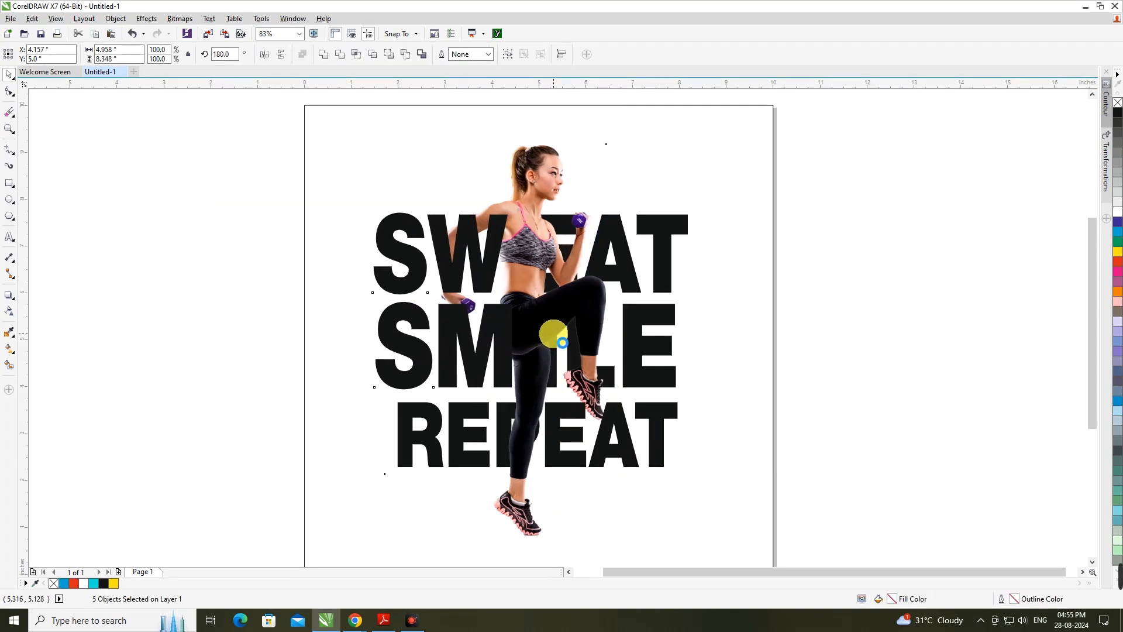
key(Right)
key(Right)
key(Right)
key(Right)
key(Right)
key(Right)
key(Right)
key(Right)
key(Right)
key(Right)
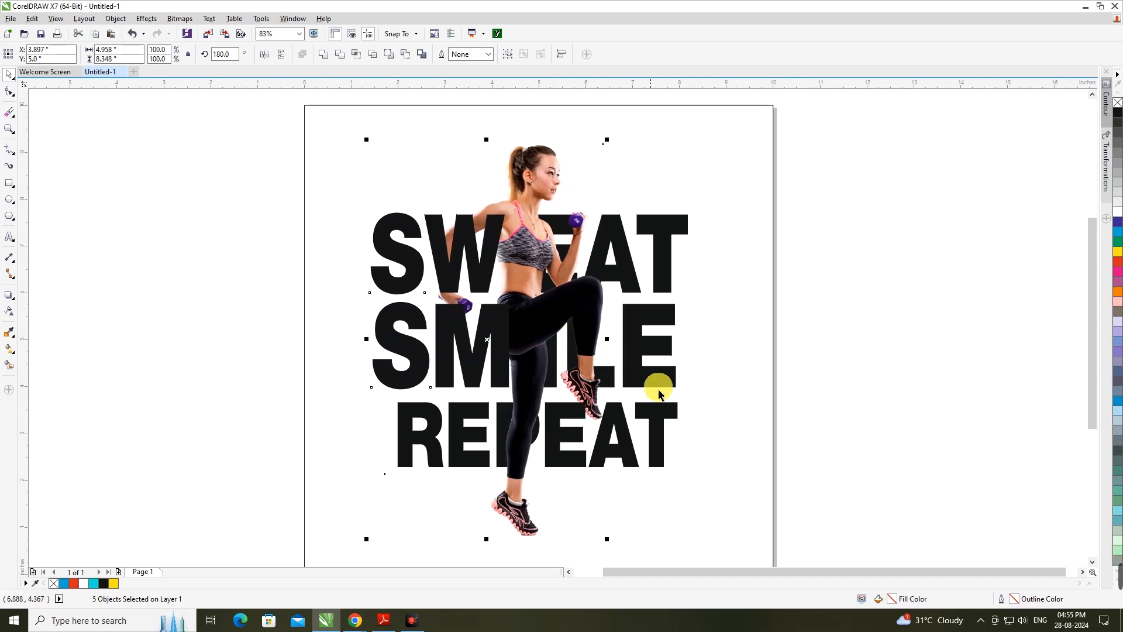
click(765, 416)
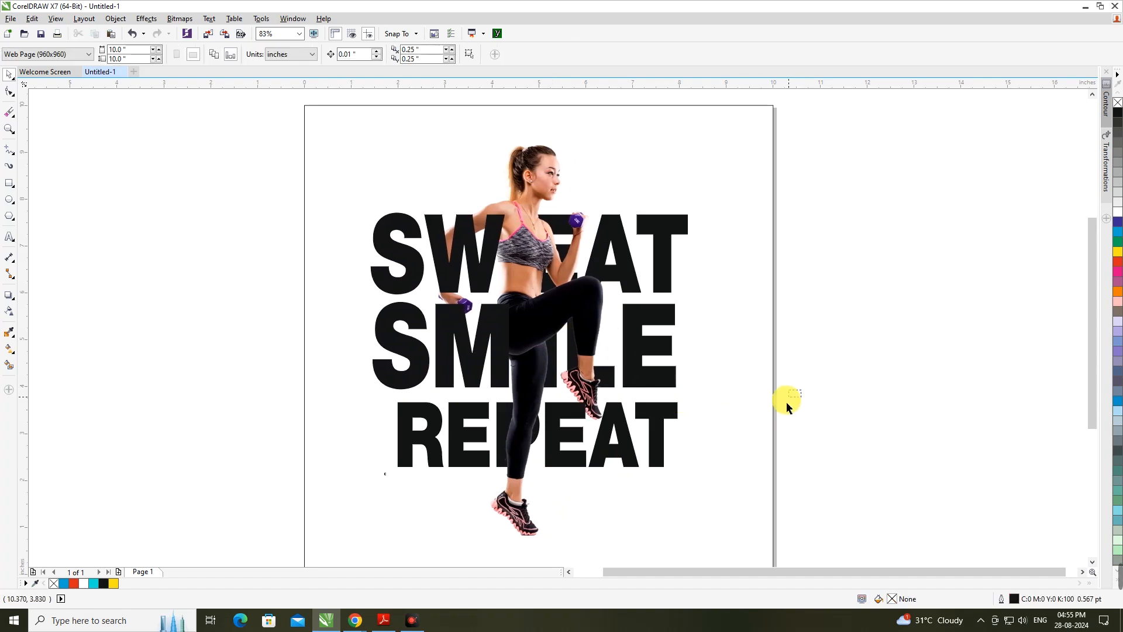
- Bring the R, E and P of REPEAT in front of the woman and nudge them left to X 3.162 inches
click(585, 422)
click(741, 402)
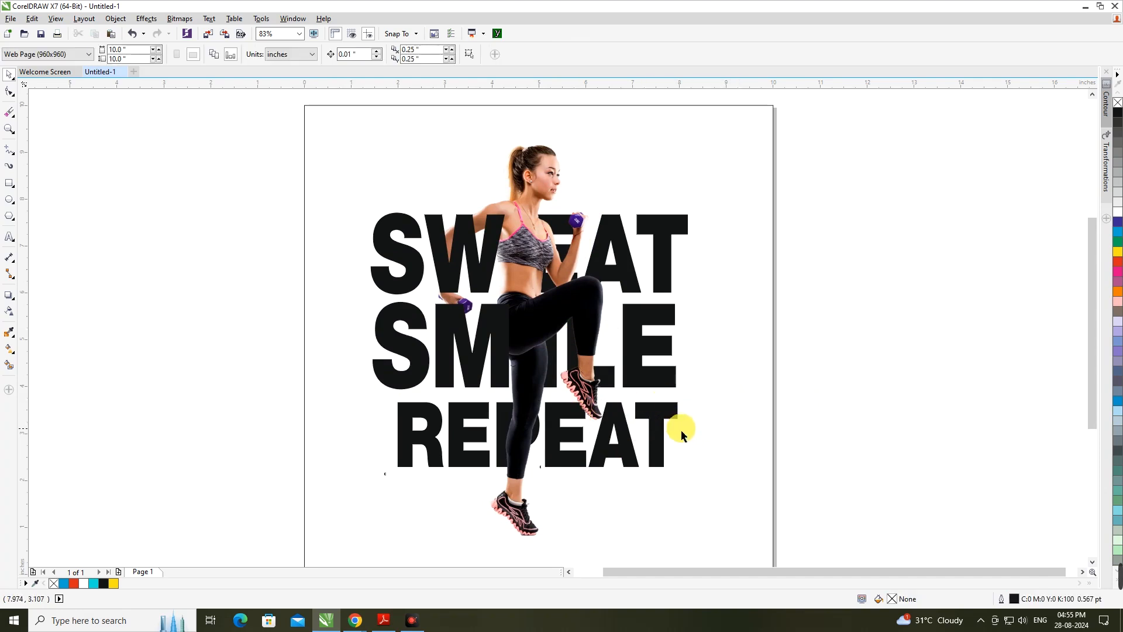
drag(204, 362, 549, 501)
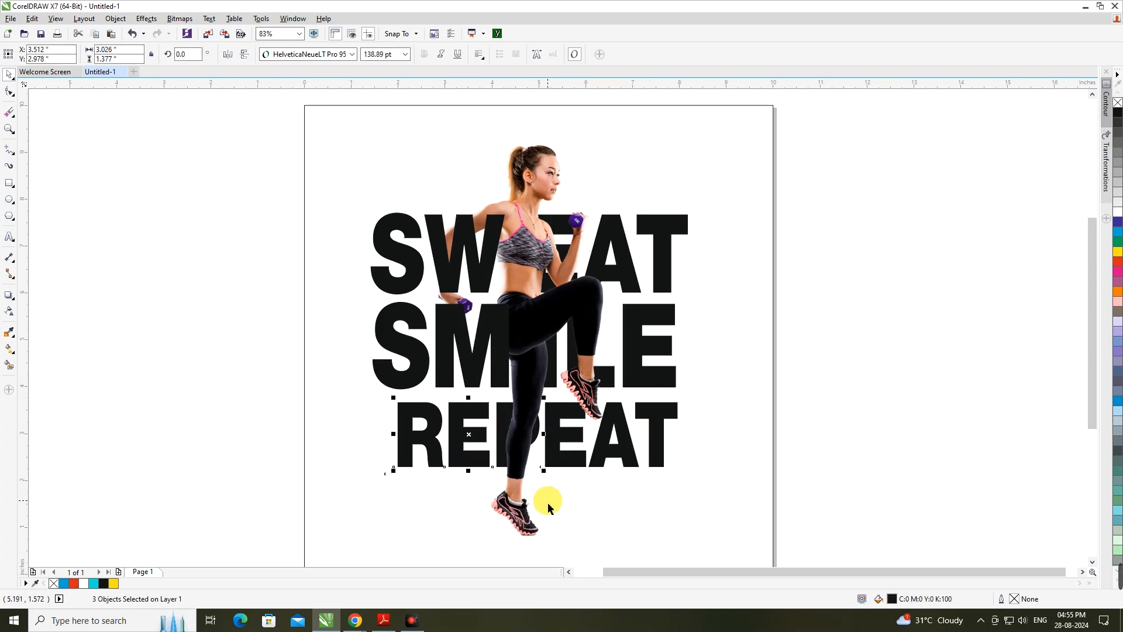
key(Left)
key(Left)
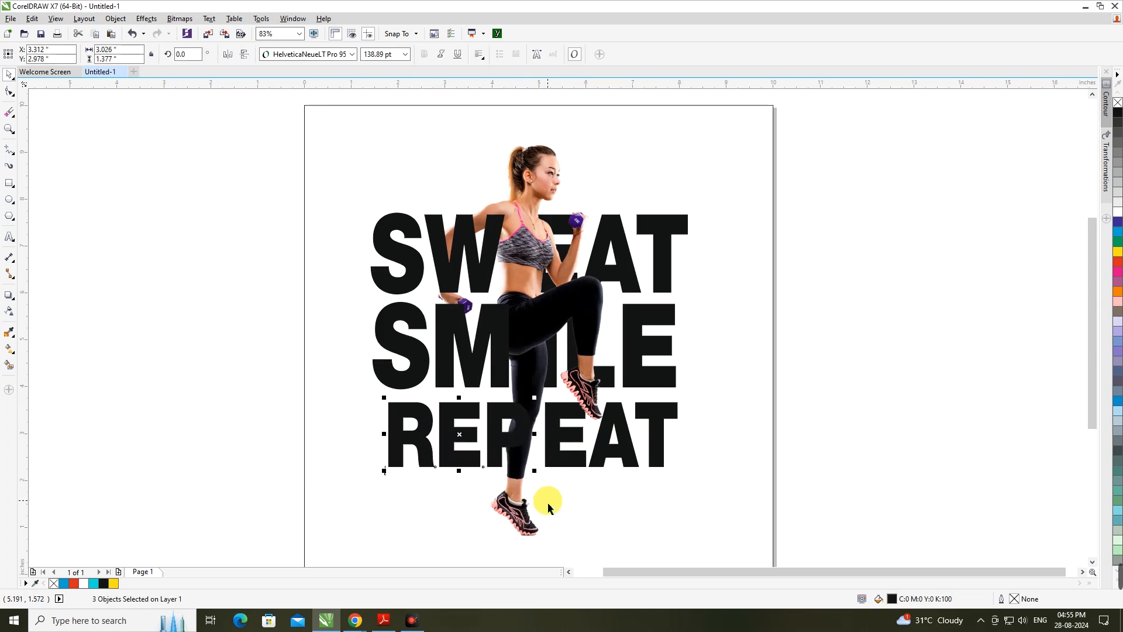
key(Left)
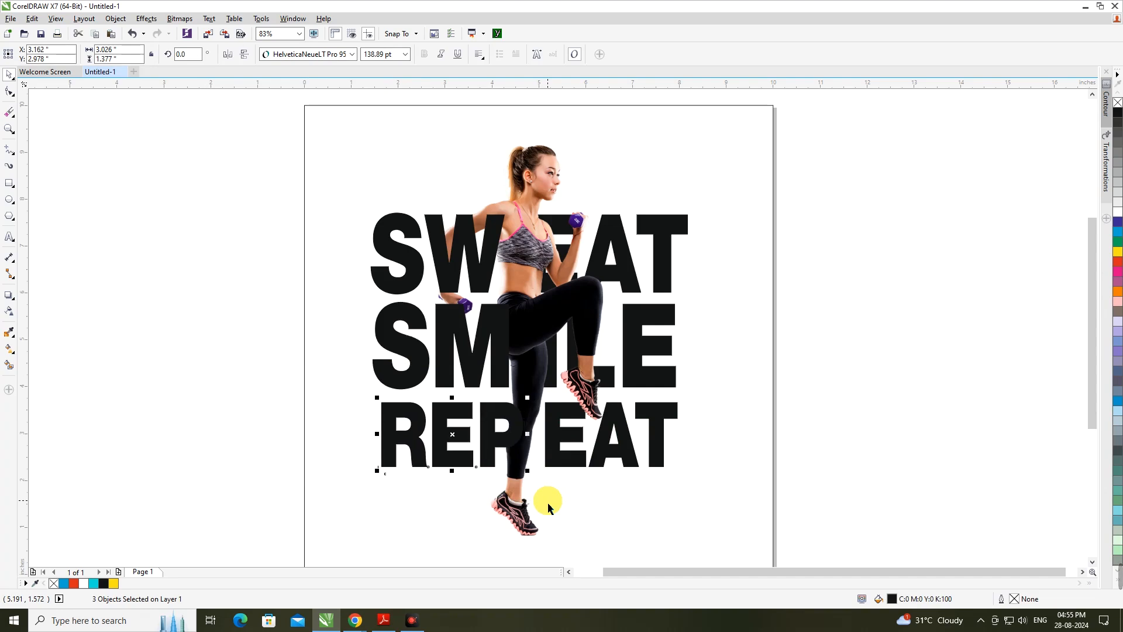
click(788, 384)
- Nudge the woman's image slightly to the right, to X 4.71 inches
drag(787, 383, 501, 521)
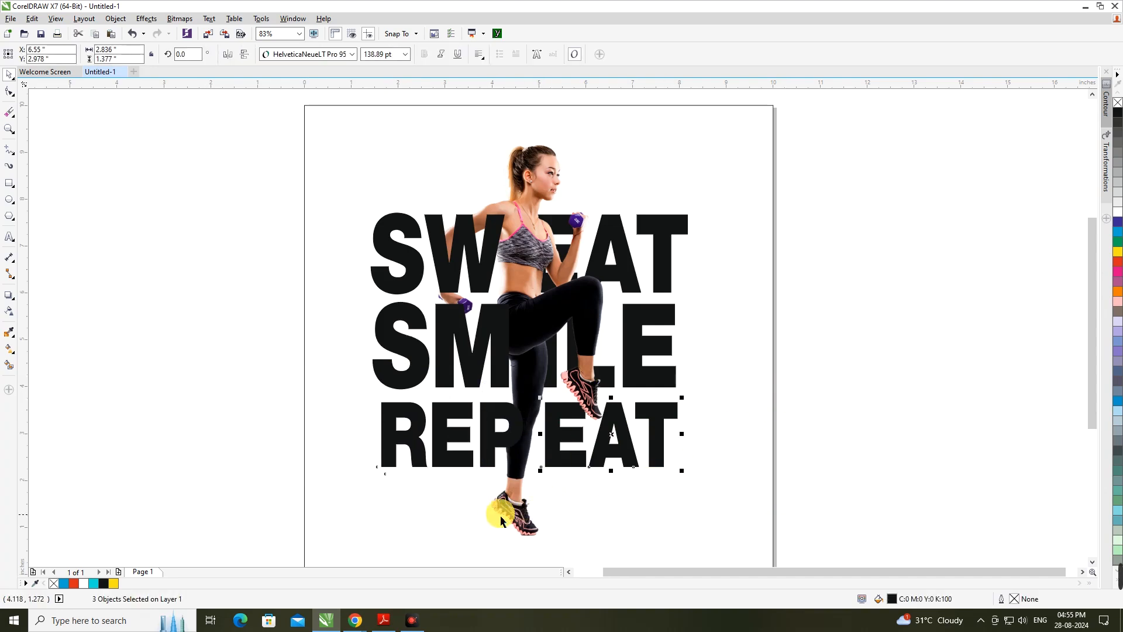
click(524, 516)
key(Right)
key(Right)
key(Right)
key(Right)
key(Right)
key(Right)
key(Right)
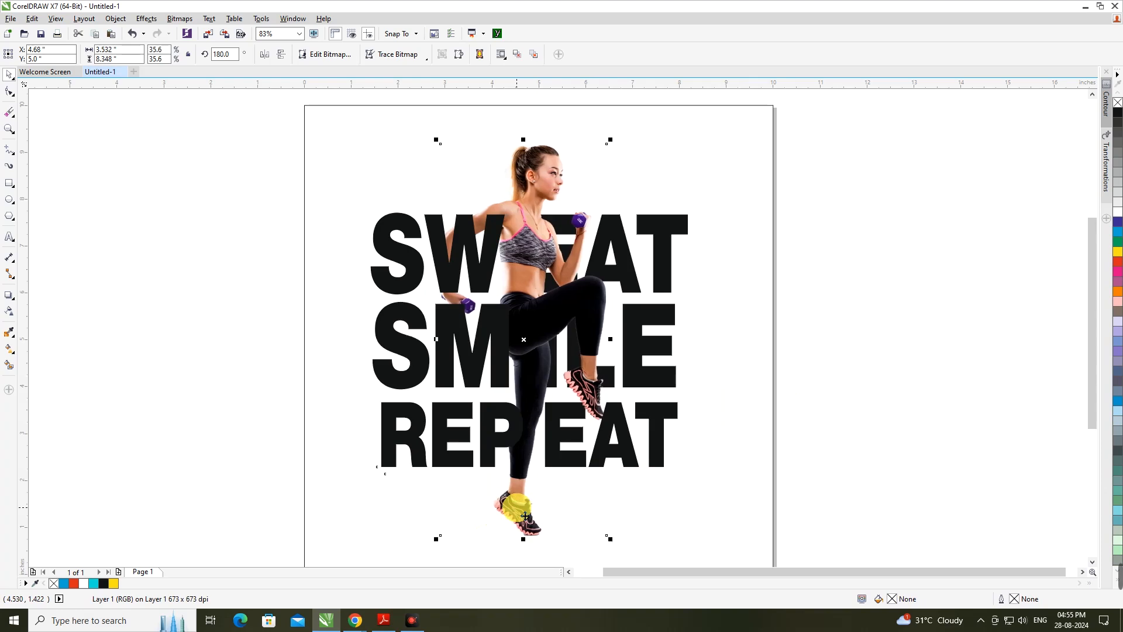
key(Right)
key(Right)
key(Right)
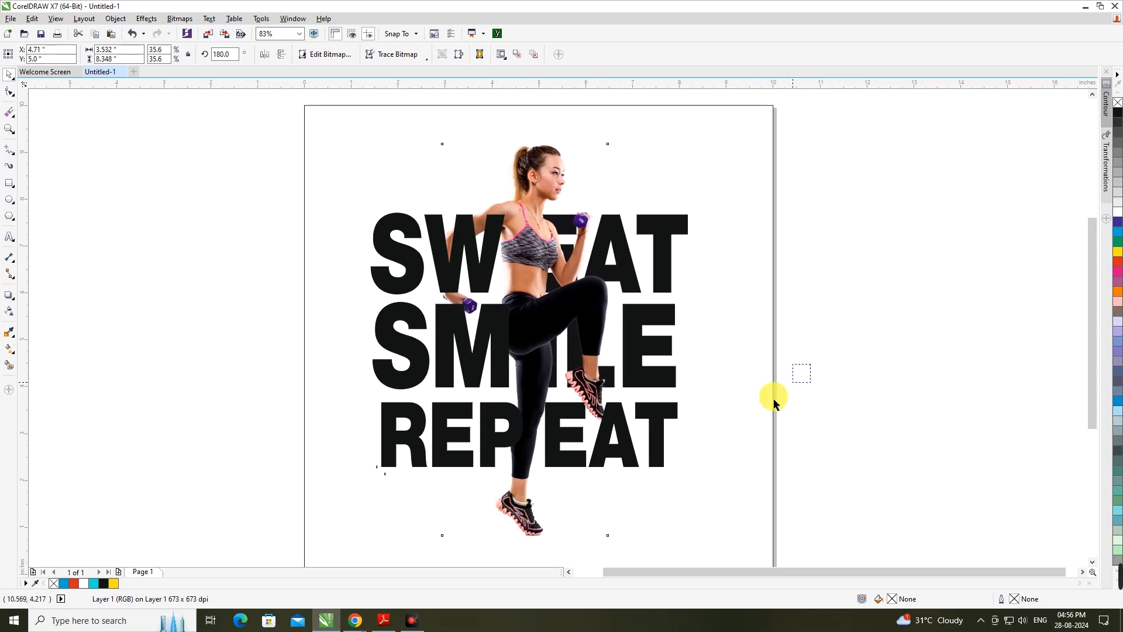
- Send the final E, A and T of REPEAT behind the woman
drag(807, 371, 528, 506)
click(730, 439)
click(587, 397)
click(737, 419)
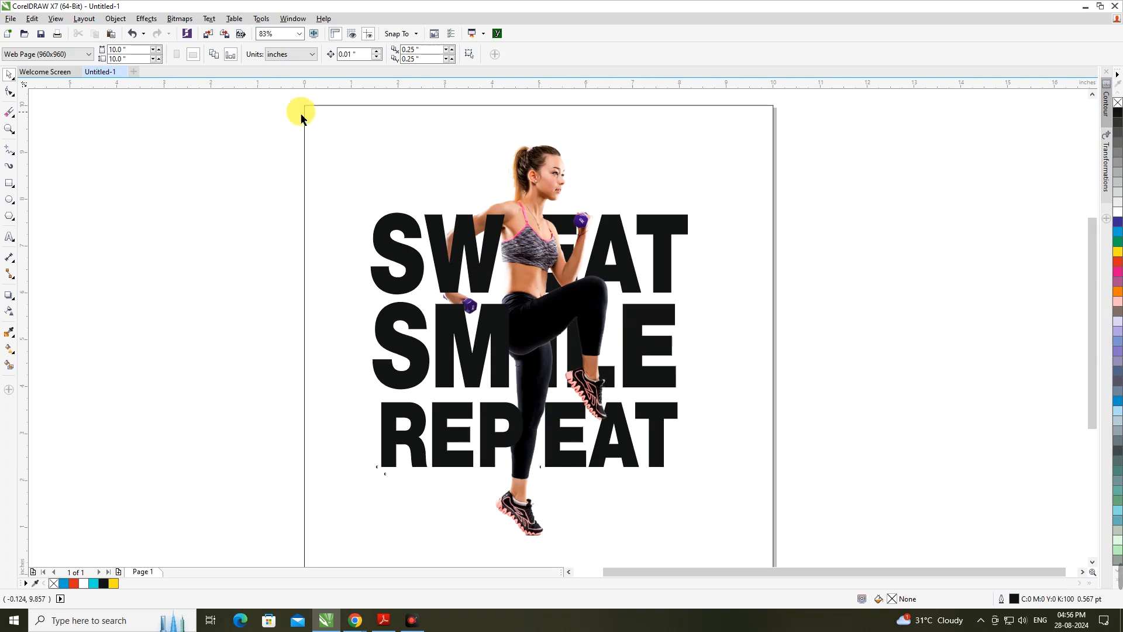
- Fill the page-size background rectangle with light blue, C 74, M 13, Y 0, K 0, and send it behind all the letters
click(326, 126)
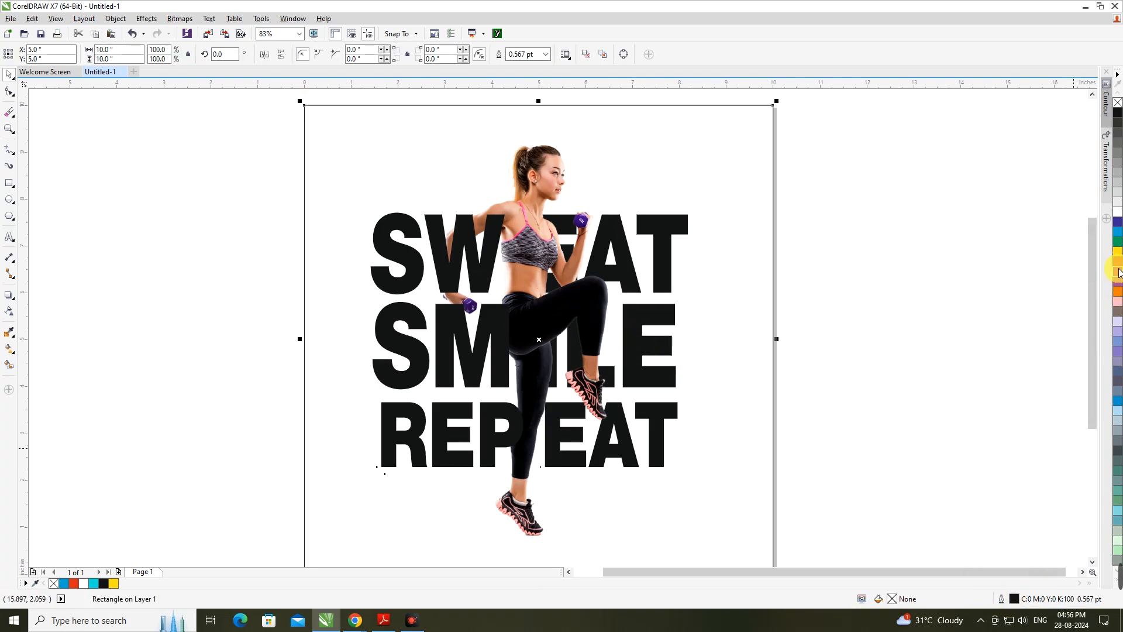
click(1118, 236)
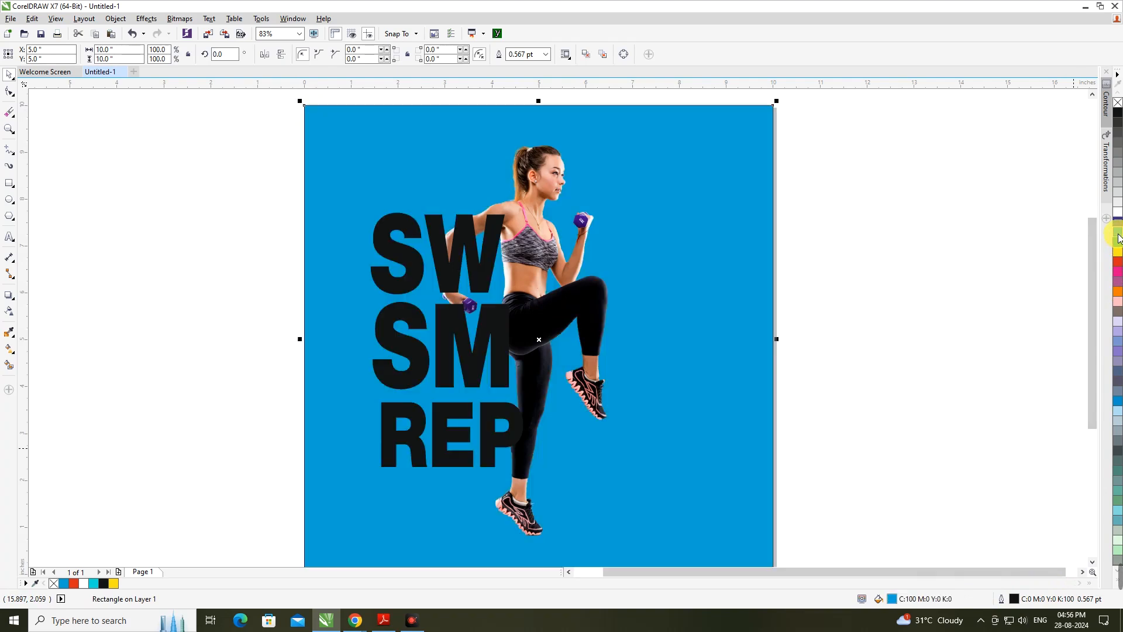
double_click(893, 599)
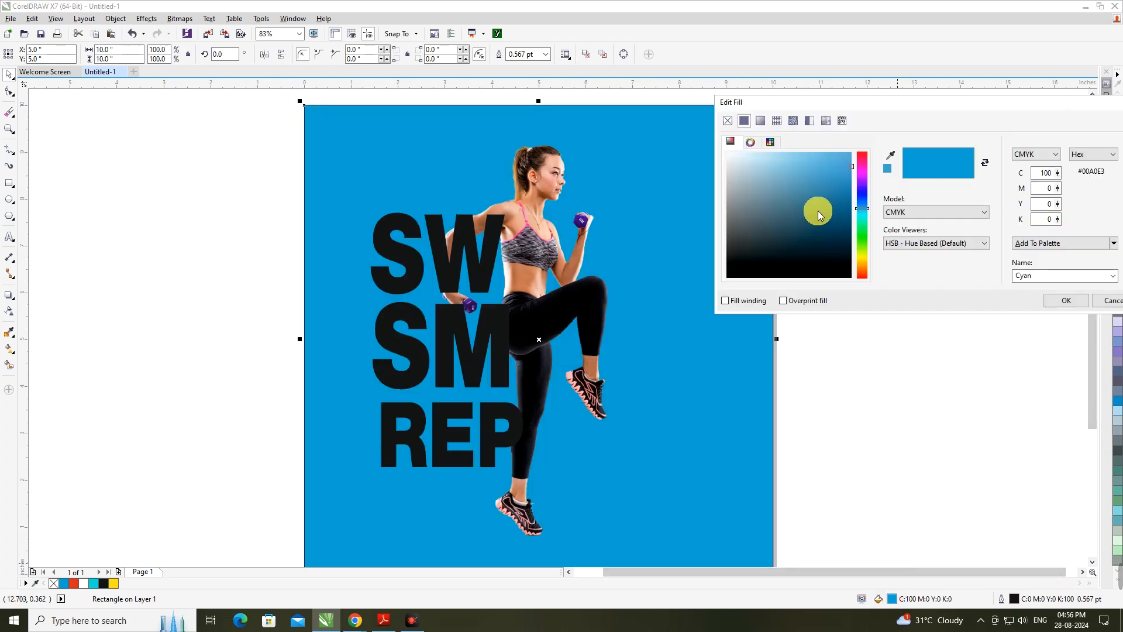
click(865, 214)
mouse_move(844, 175)
mouse_down()
mouse_move(841, 207)
mouse_move(866, 219)
mouse_move(792, 176)
mouse_move(835, 163)
mouse_move(856, 185)
mouse_move(856, 173)
mouse_up()
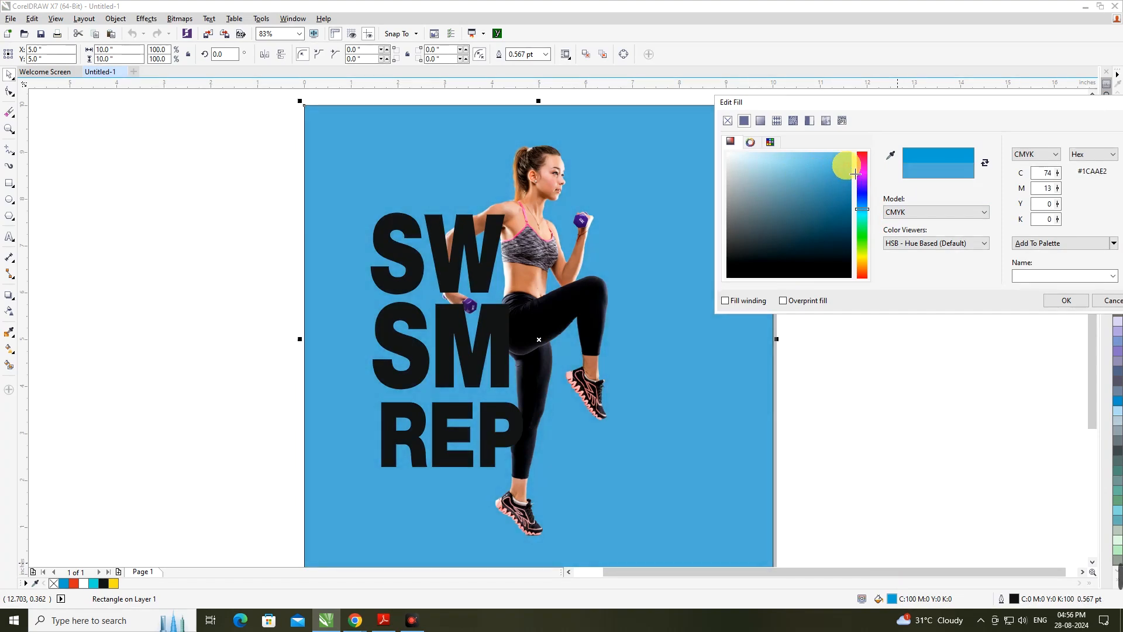
click(1059, 300)
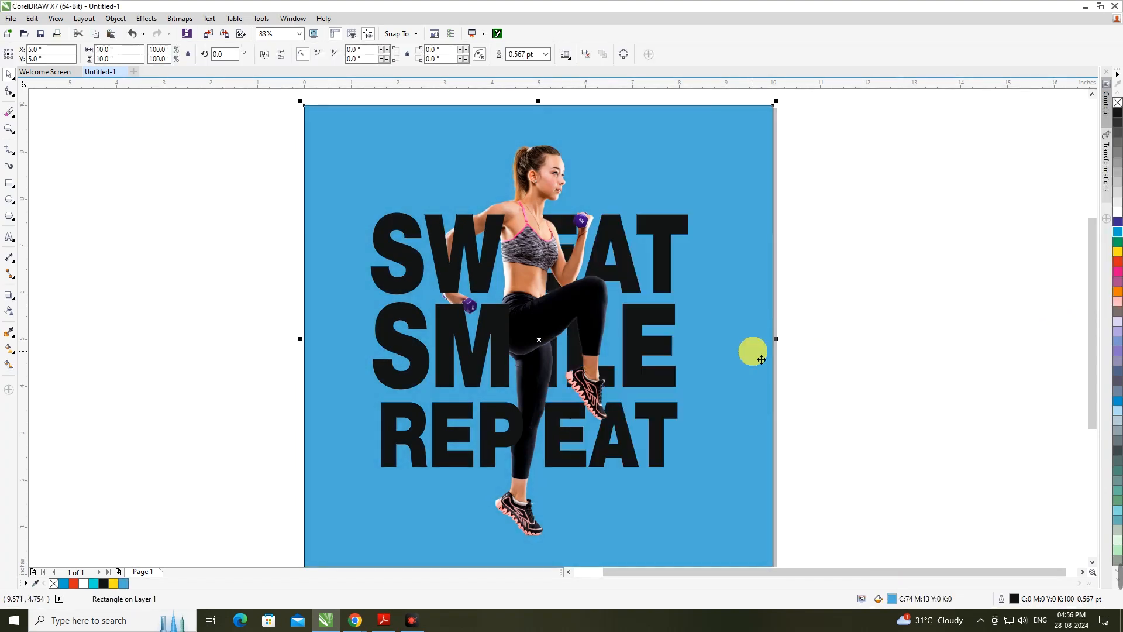
- Fill the S and W of SWEAT, the S and M of SMILE, and the final E, A and T of REPEAT with white
drag(240, 188, 509, 301)
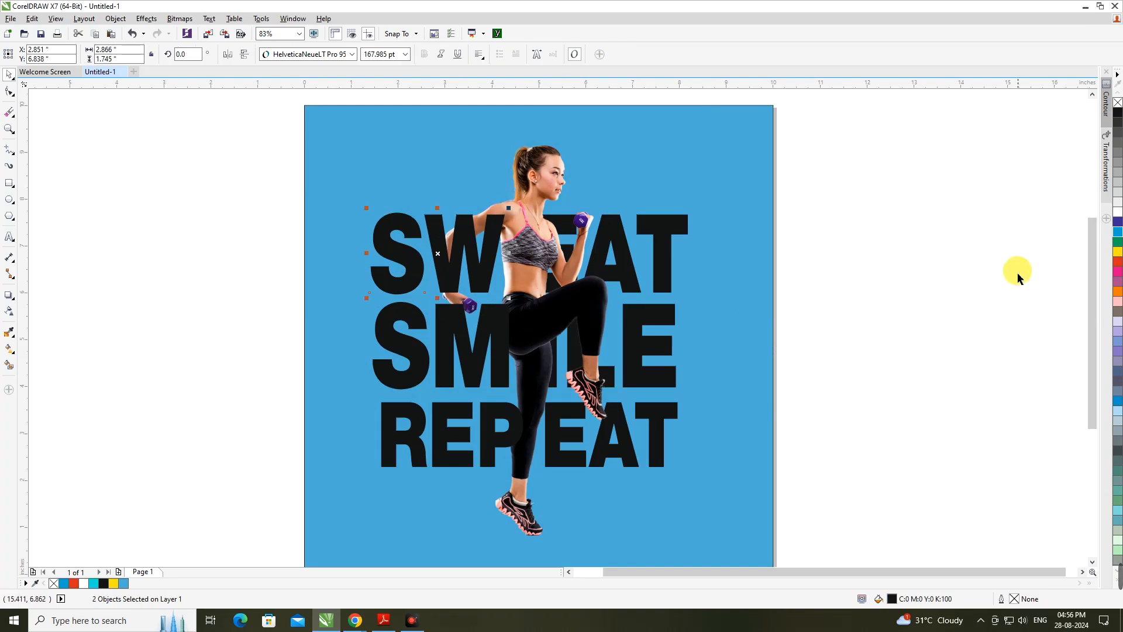
click(1119, 218)
drag(197, 287, 526, 396)
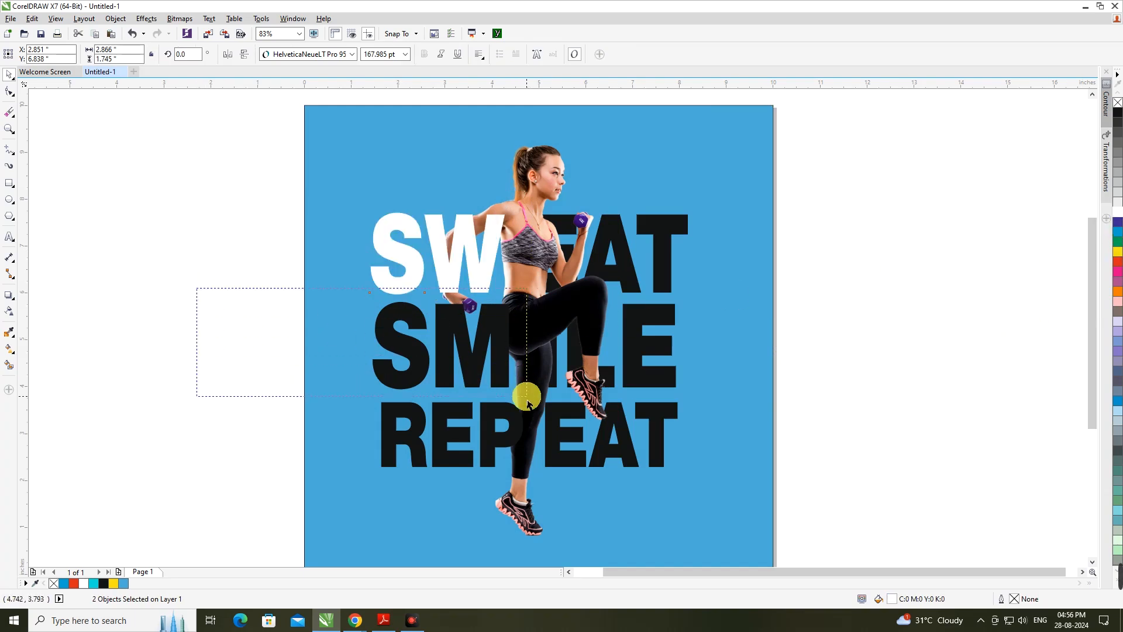
key(ctrl+r)
drag(814, 392, 519, 496)
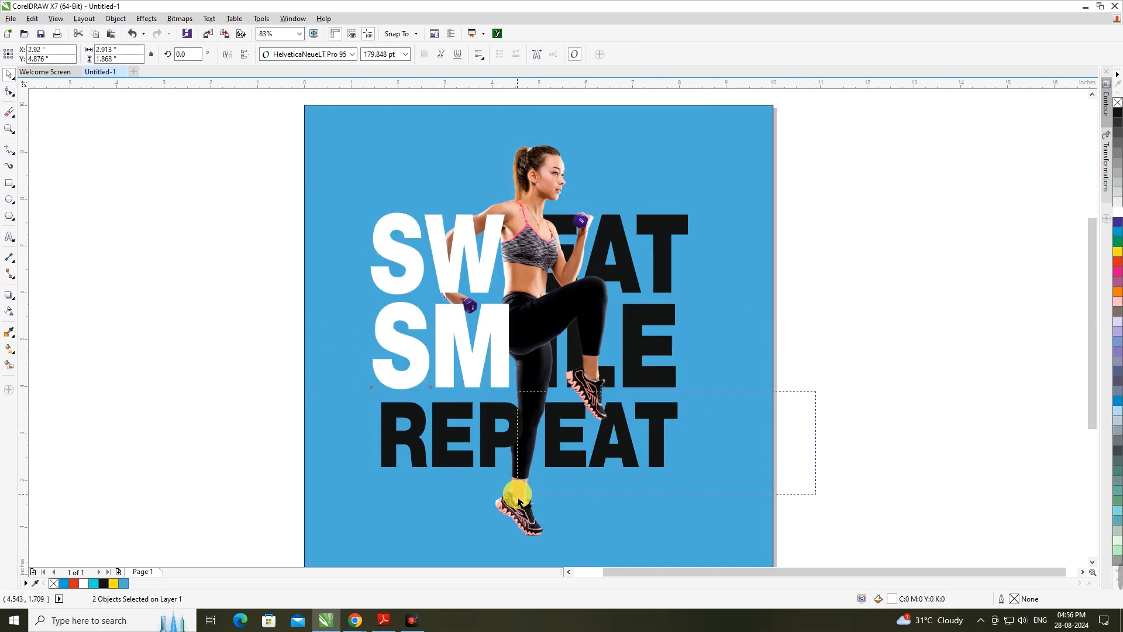
key(ctrl+r)
click(810, 413)
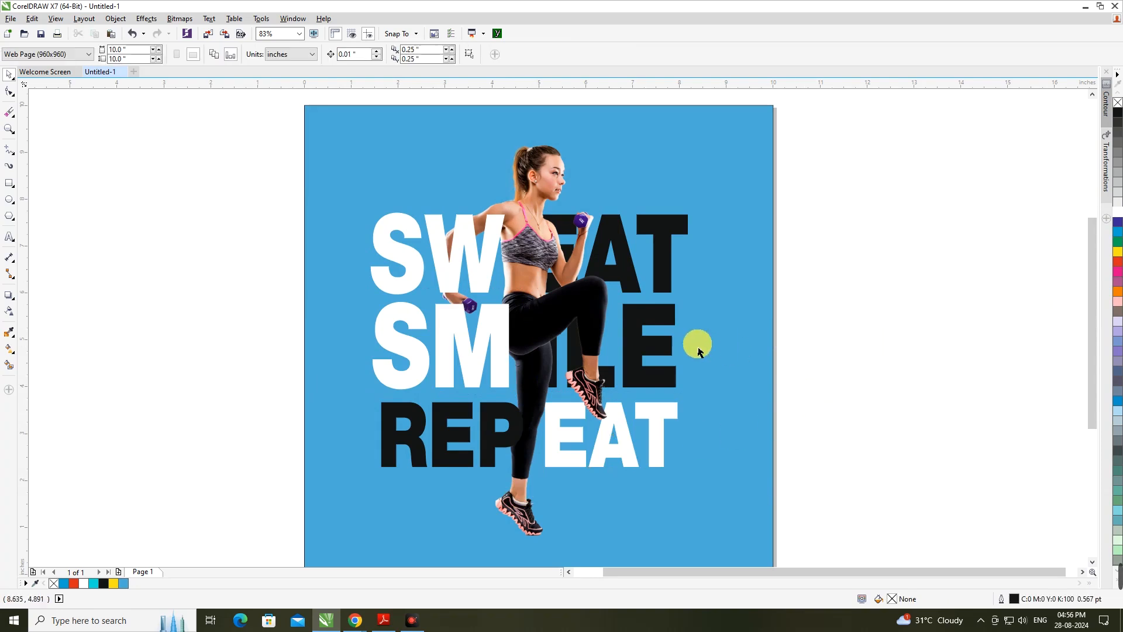
- Fill the E, A and T of SWEAT with white
click(619, 256)
key(ctrl+r)
click(576, 235)
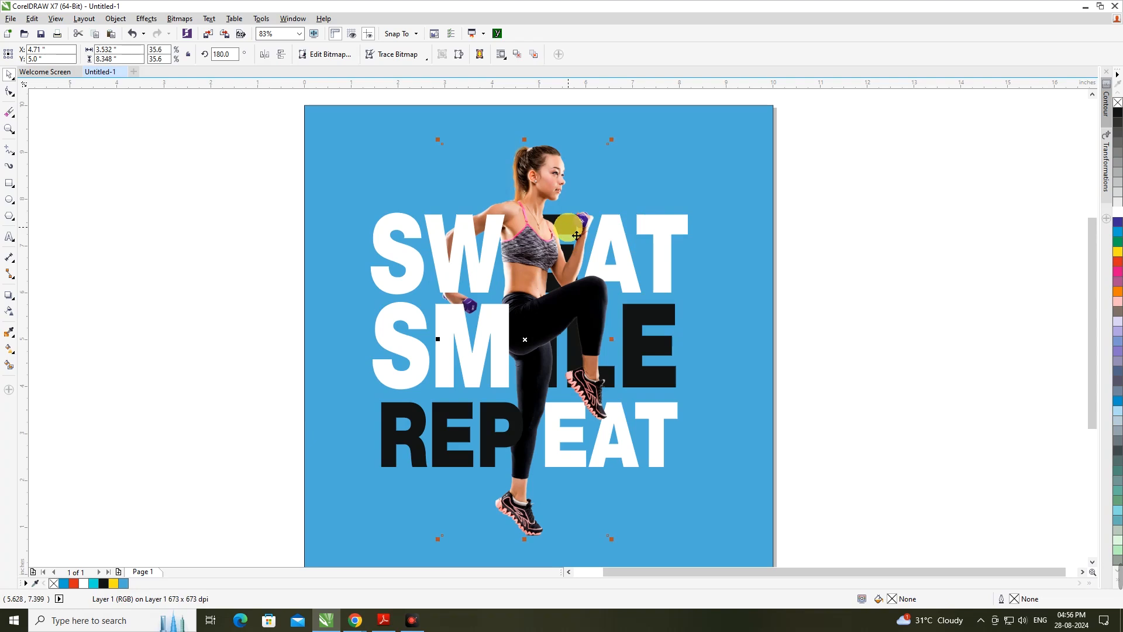
drag(845, 188, 515, 314)
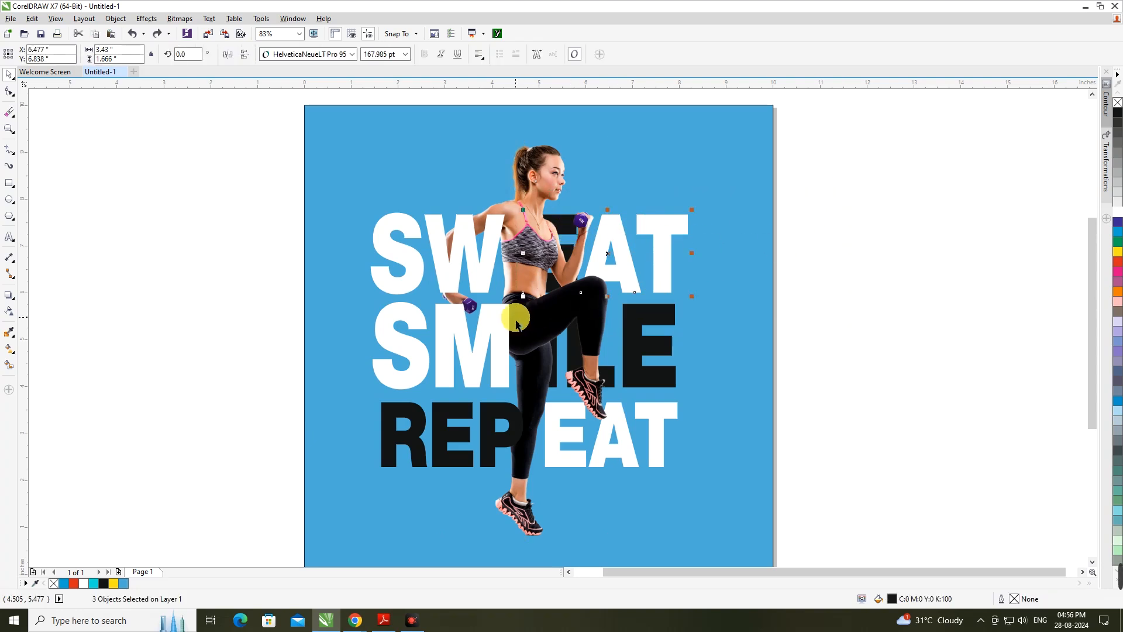
click(854, 325)
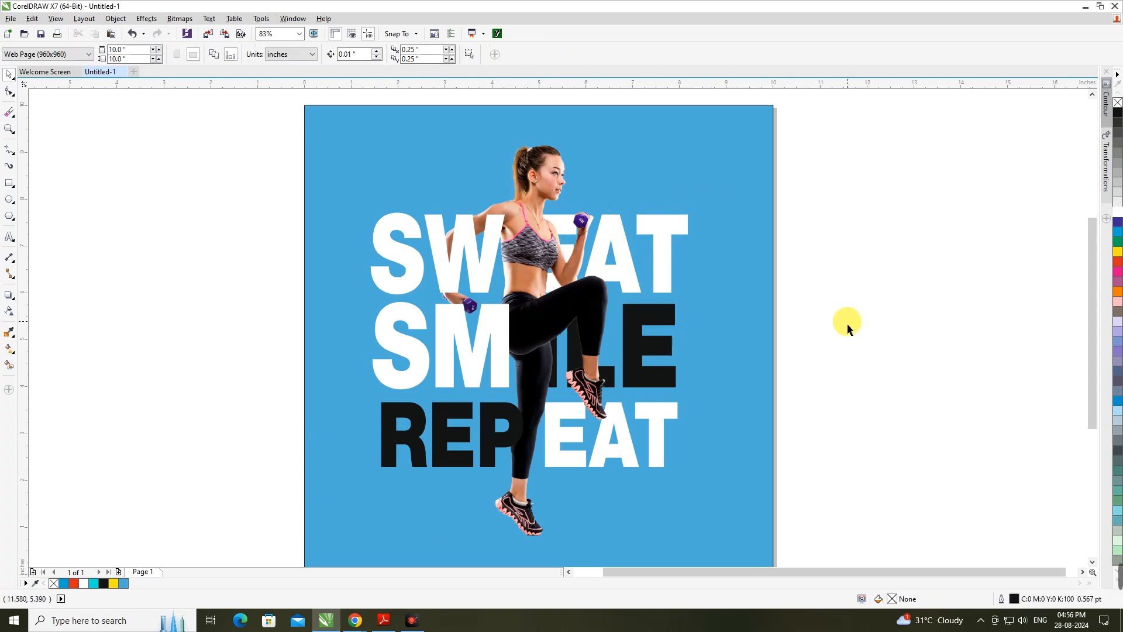
- Fill the I, L and E of SMILE with darker blue, C 100, M 40, Y 0, K 0
drag(825, 290, 481, 404)
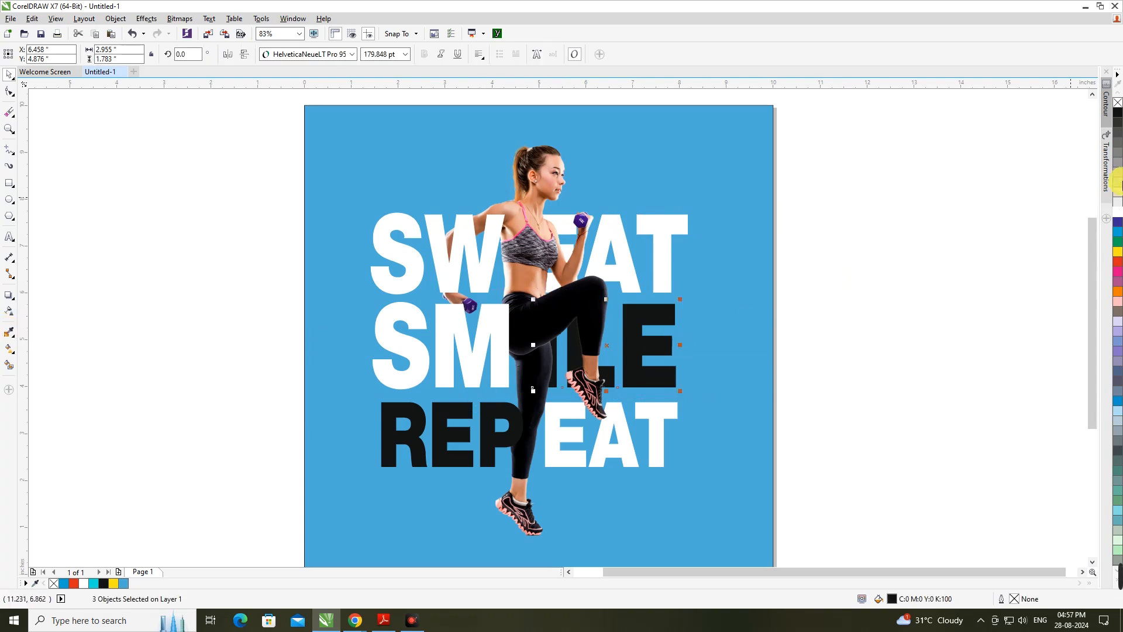
click(1119, 231)
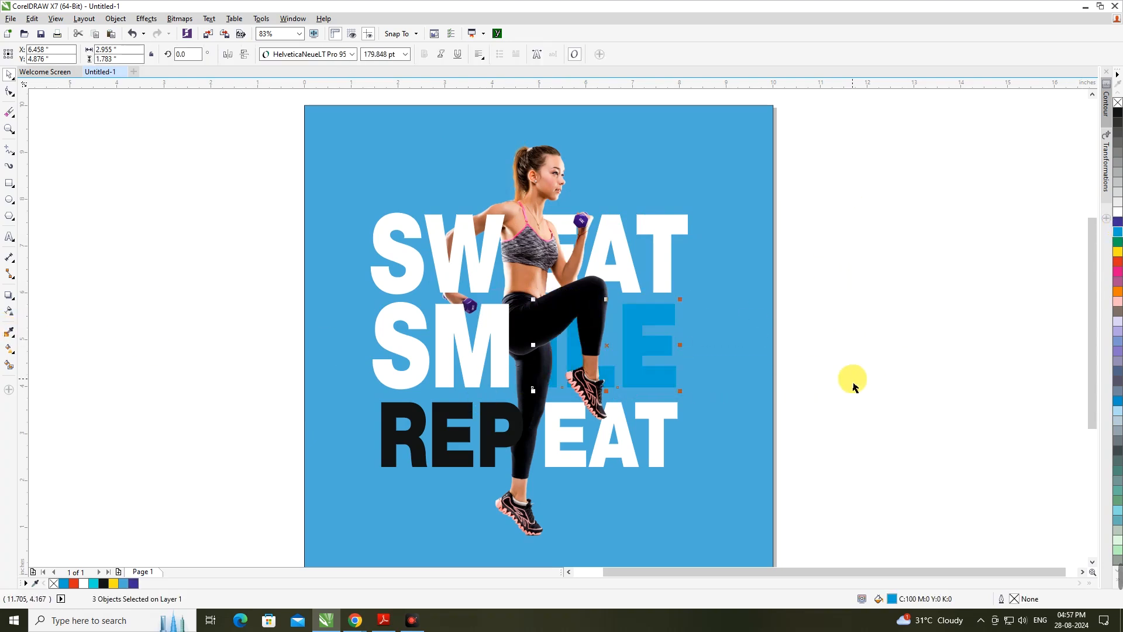
double_click(889, 599)
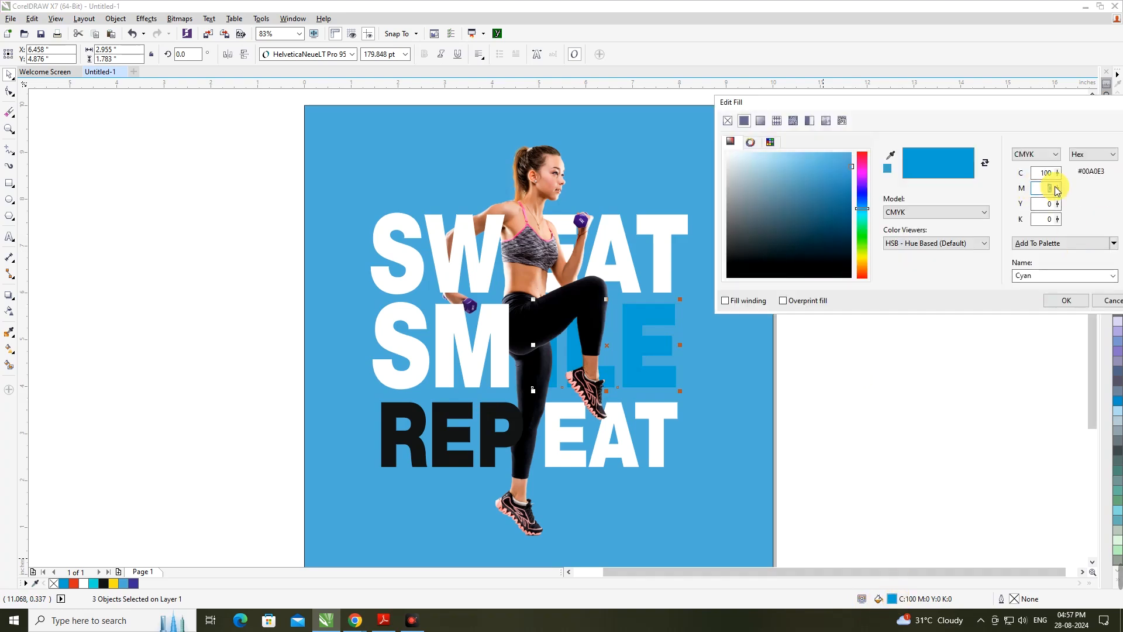
text(60)
key(Tab)
text(40)
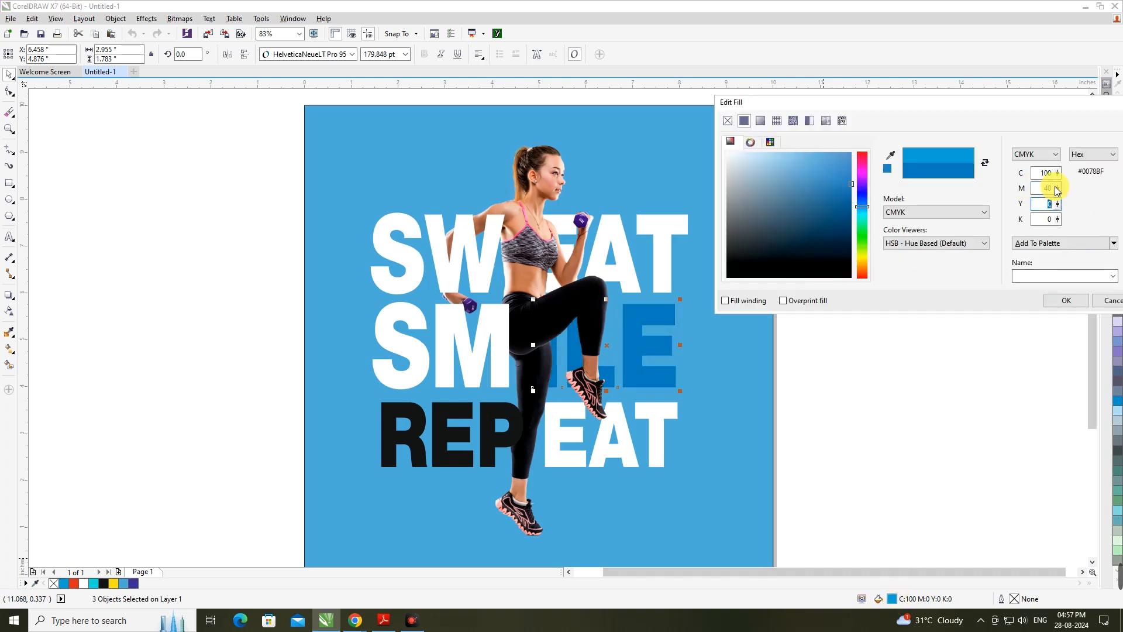
key(Return)
- Apply the same darker blue to the R, E and P of REPEAT and place them behind the woman, above the background
drag(280, 410, 554, 509)
key(ctrl+r)
key(shift+Page_Down)
key(ctrl+Page_Up)
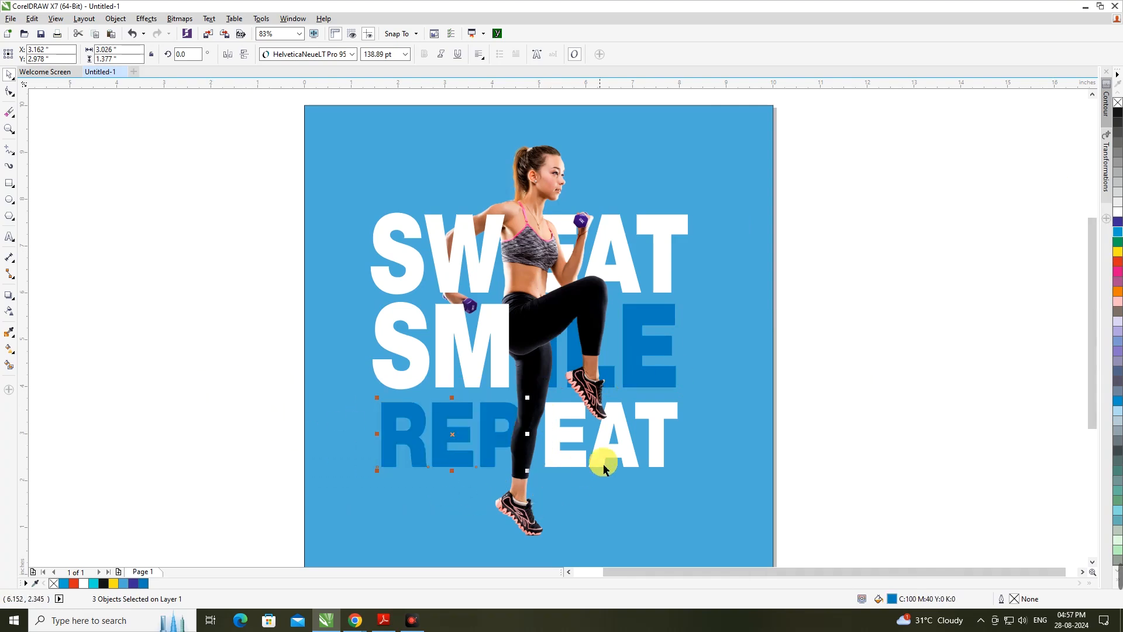
- Bring the final E, A and T of REPEAT in front of the woman, and send the A behind her foot
drag(794, 386, 506, 494)
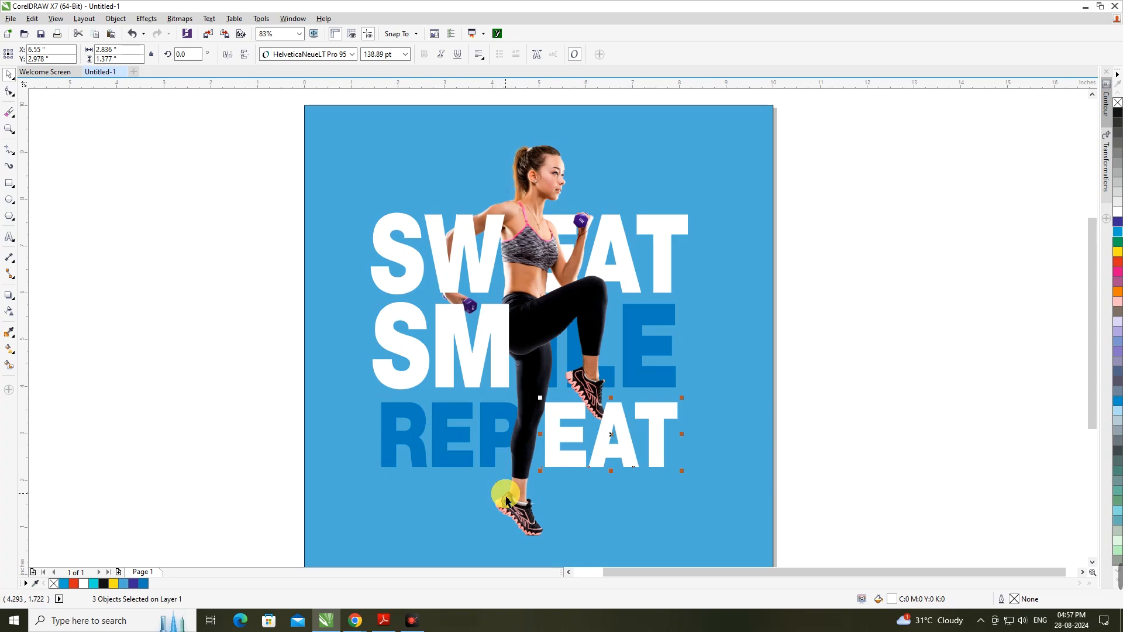
click(785, 445)
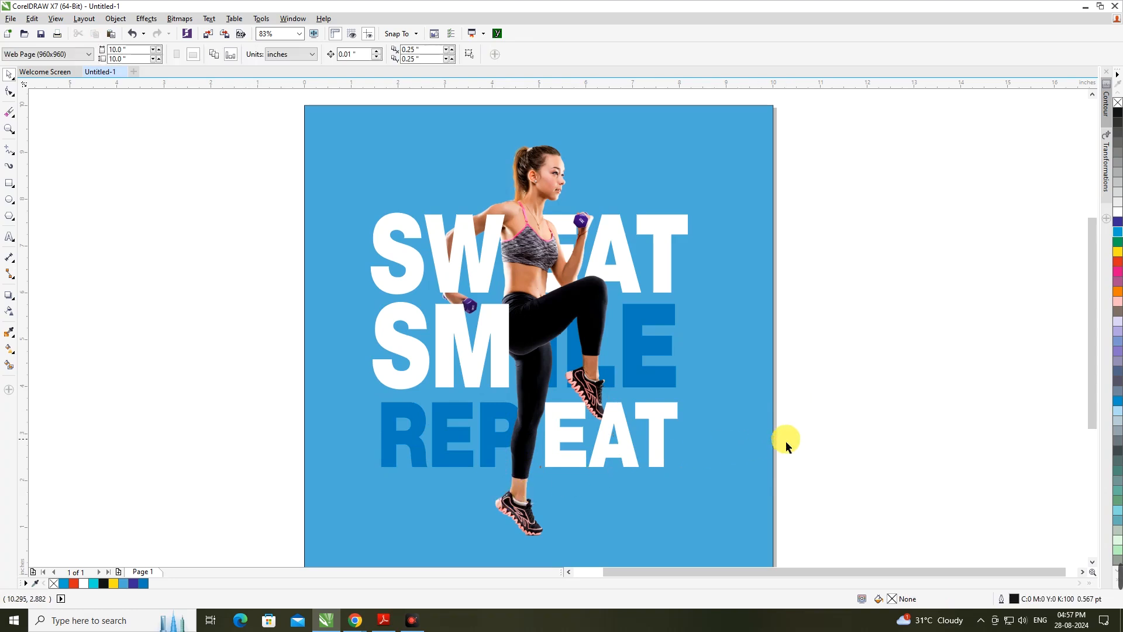
click(630, 434)
click(823, 432)
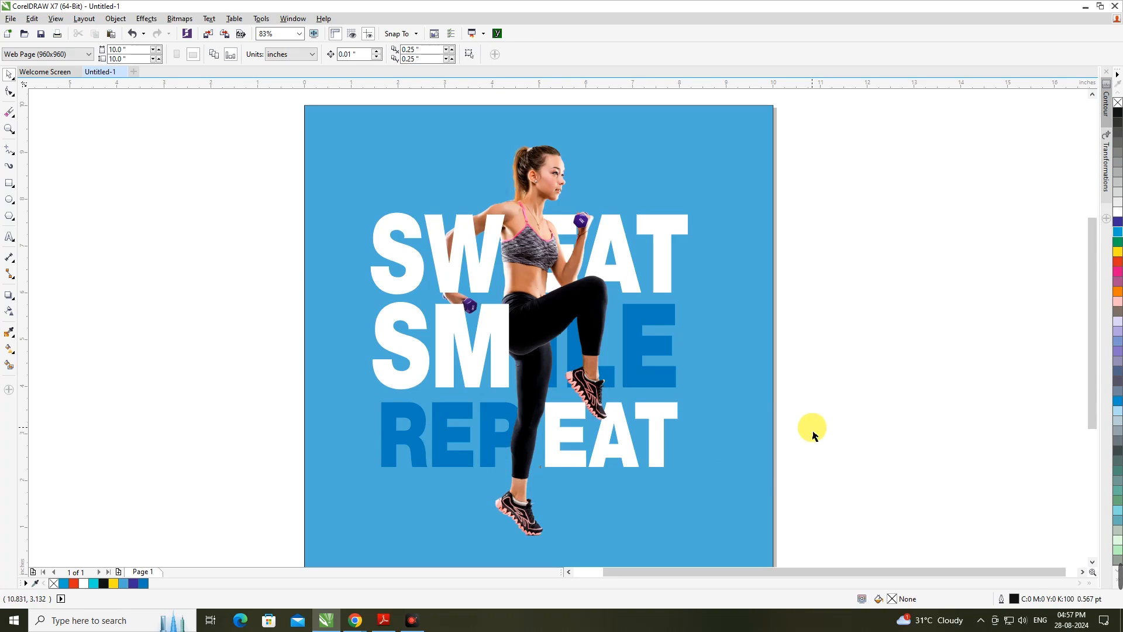
- Move the woman's image down to Y 4.39 inches so her raised foot overlaps the E and A of REPEAT
drag(547, 314, 558, 323)
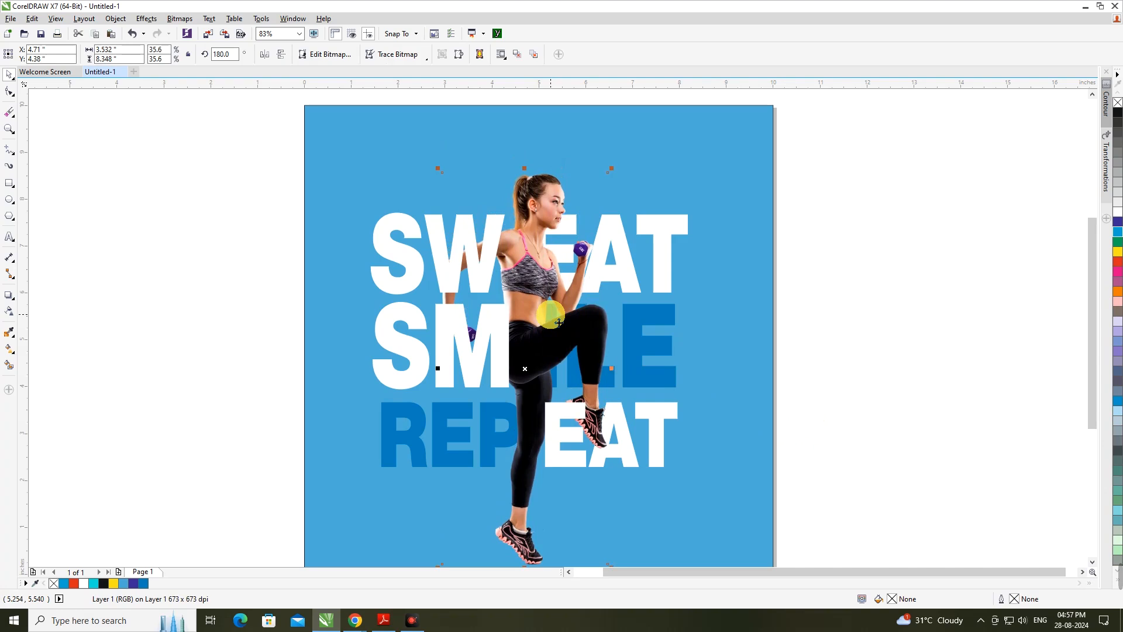
click(568, 425)
click(632, 426)
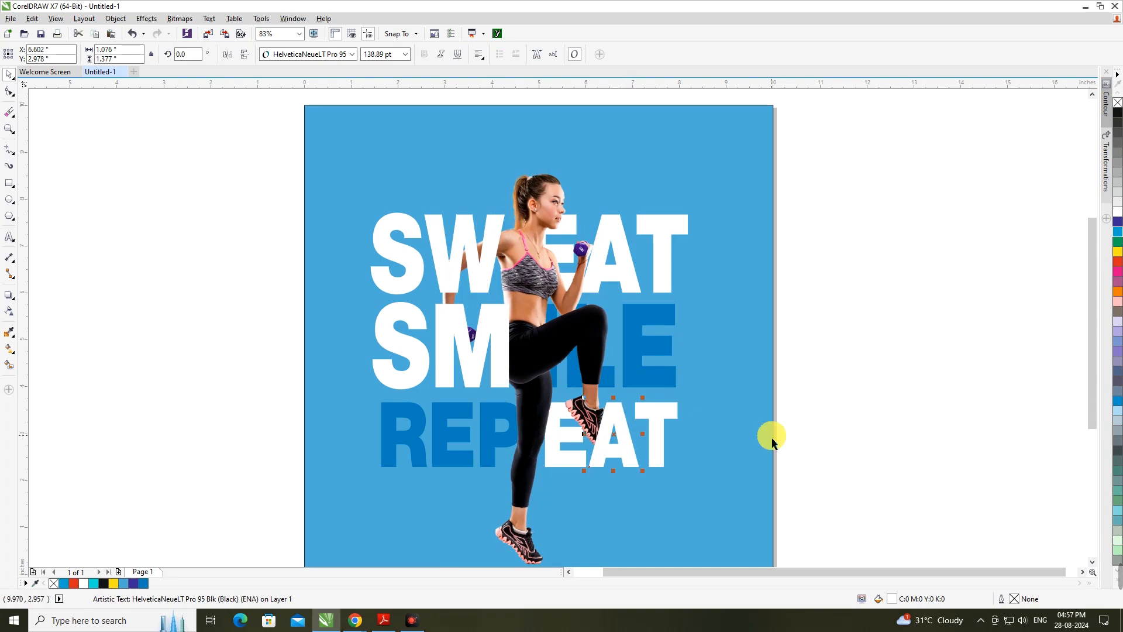
click(557, 434)
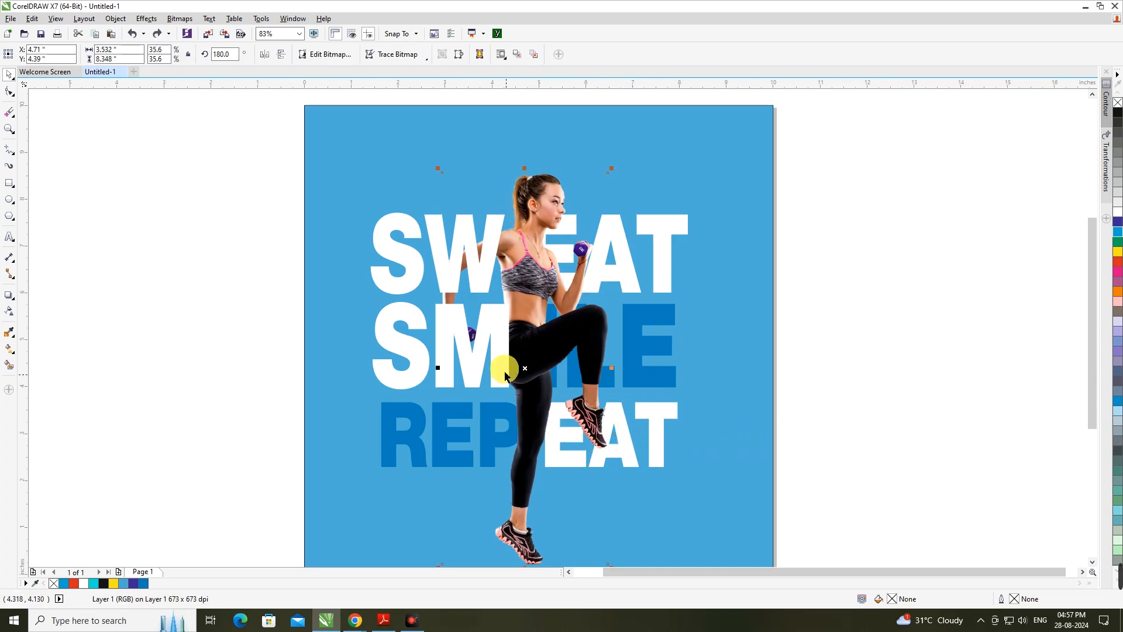
scroll(506, 375, down, 3)
click(544, 389)
scroll(550, 383, up, 5)
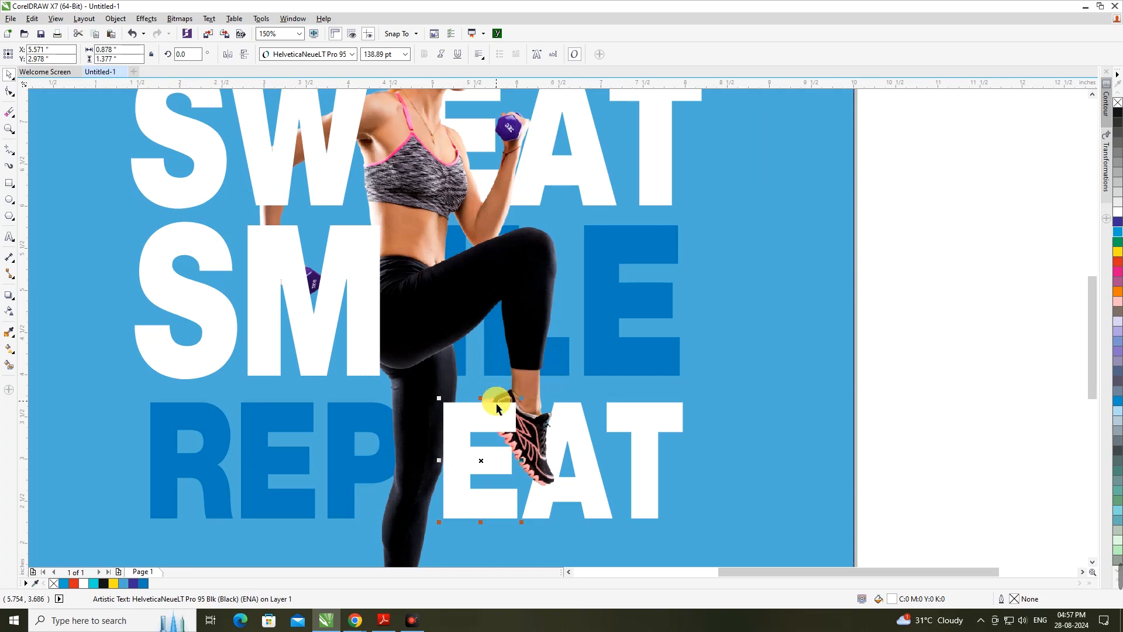
scroll(527, 387, down, 2)
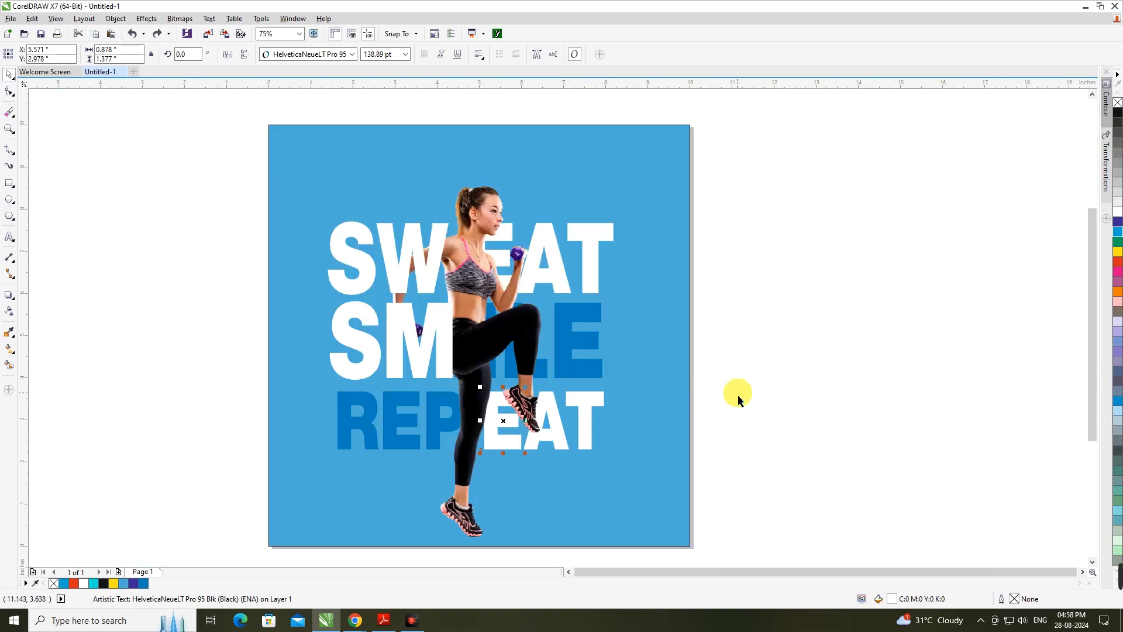
- Shift the woman and all the slogan letters together up and slightly to the right on the page
drag(210, 150, 642, 556)
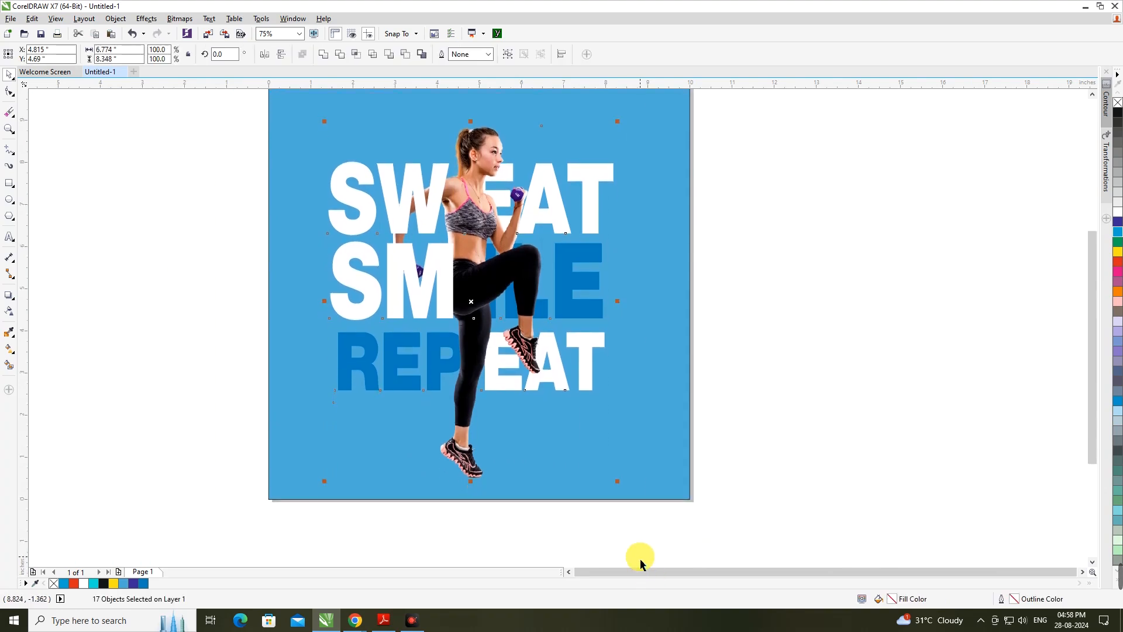
click(644, 556)
scroll(603, 491, up, 2)
scroll(601, 487, down, 1)
key(z)
scroll(389, 252, down, 1)
drag(318, 150, 609, 395)
key(space)
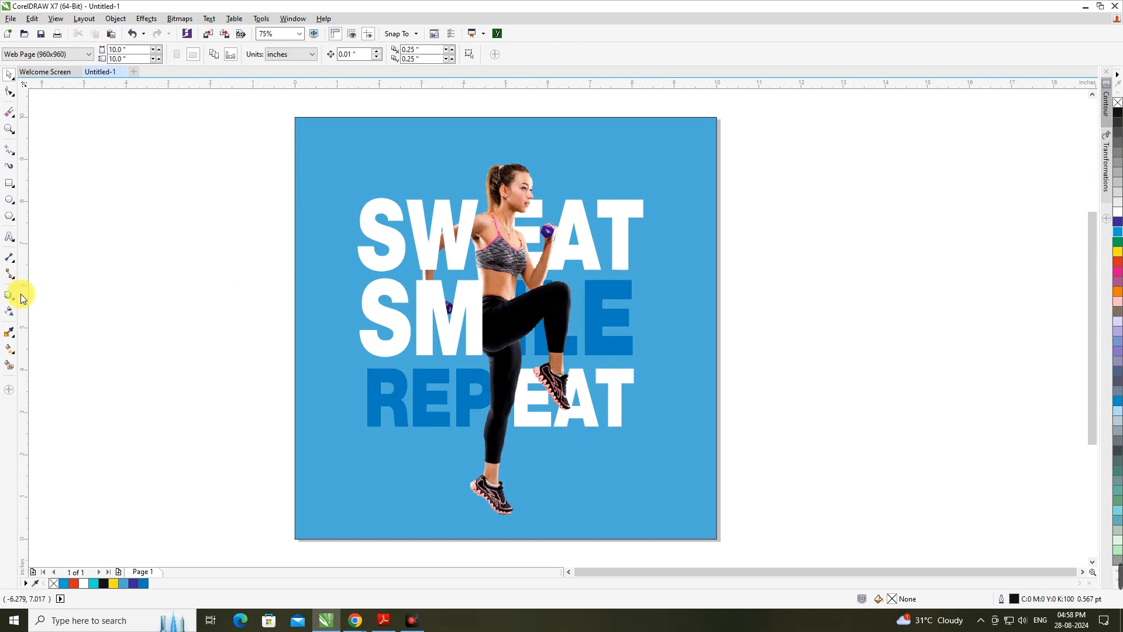
- Add the text THE ENERGY POWER HUB in 24 pt uppercase on the empty area left of the page
click(8, 236)
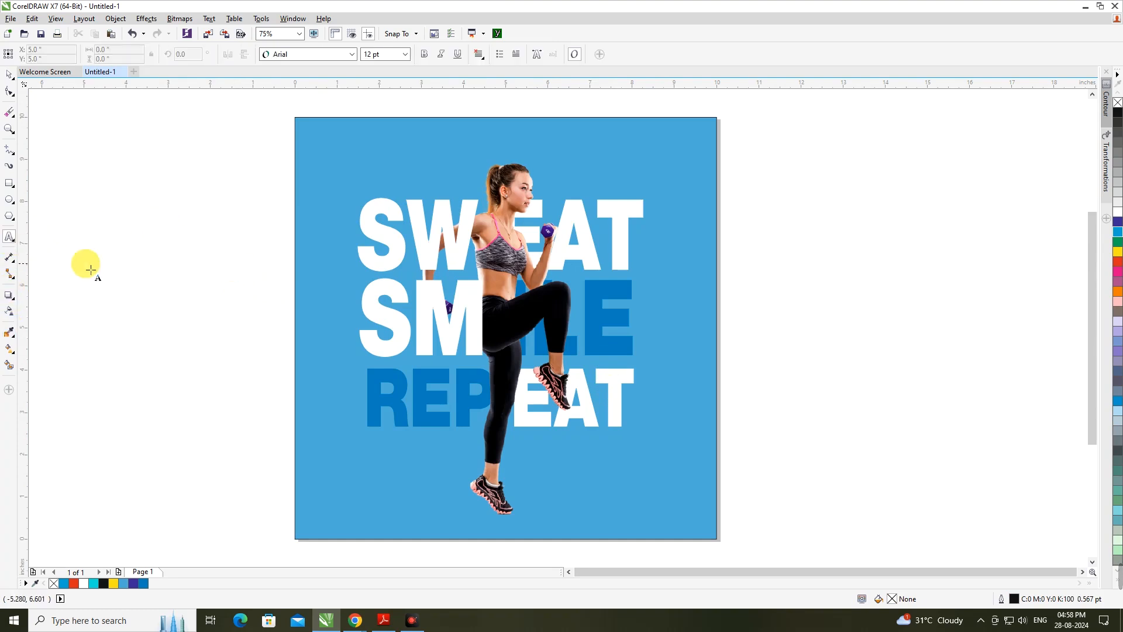
click(86, 262)
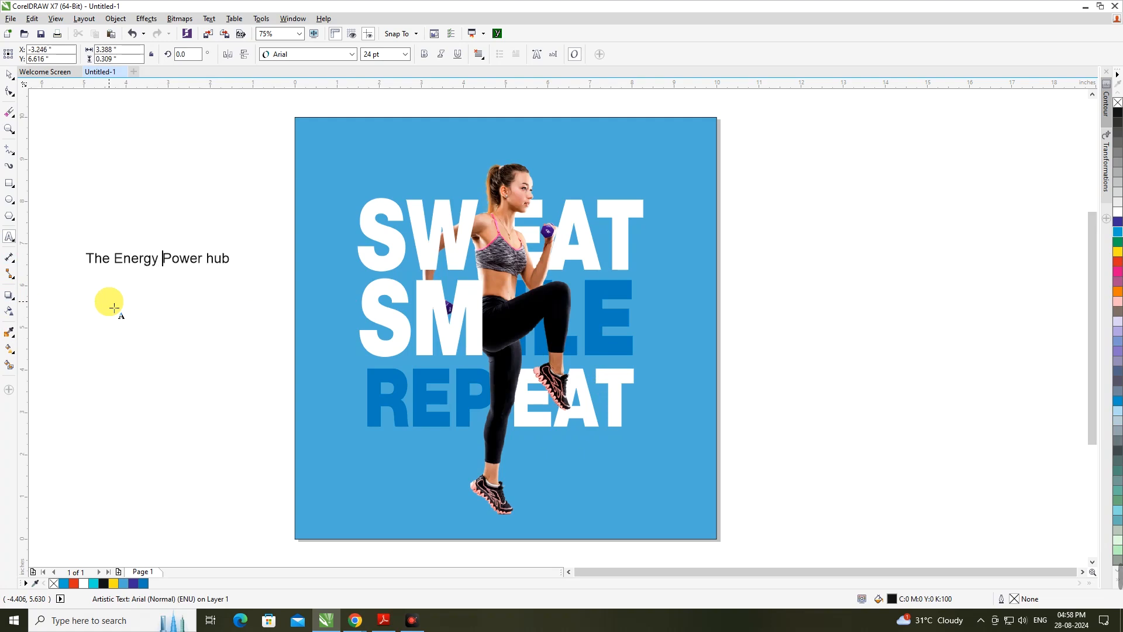
key(ctrl+a)
key(shift+F3)
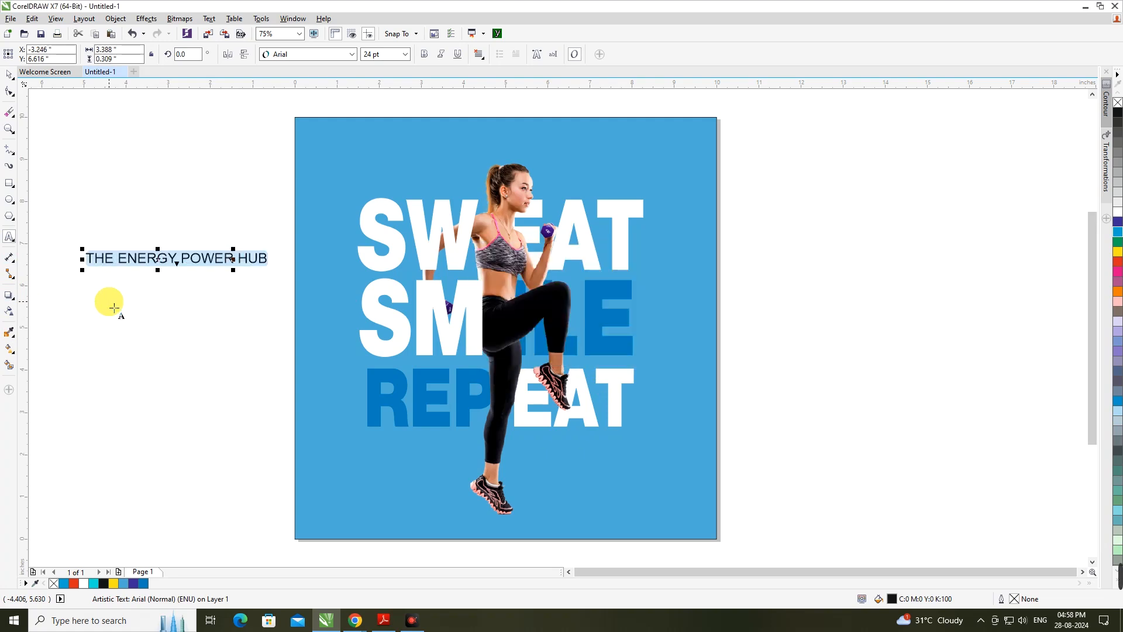
- Set the new text's font to HelveticaNeueLT Pro 57 Cn Bold and move it above the slogan at the page's top
click(312, 54)
mouse_move(344, 83)
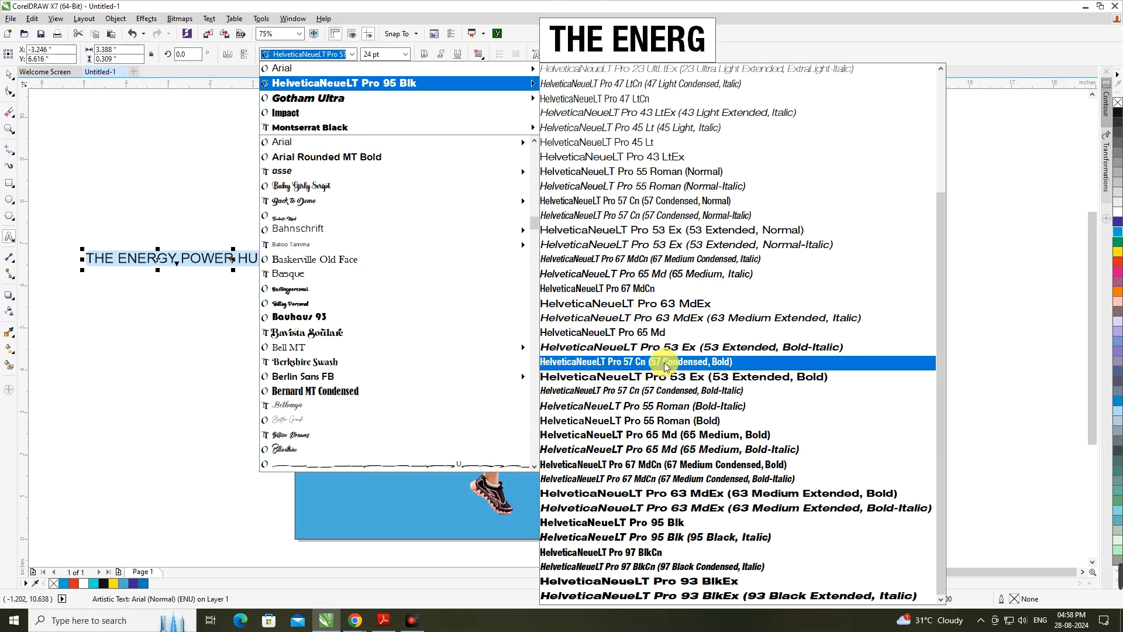
click(666, 363)
key(Escape)
drag(198, 256, 470, 154)
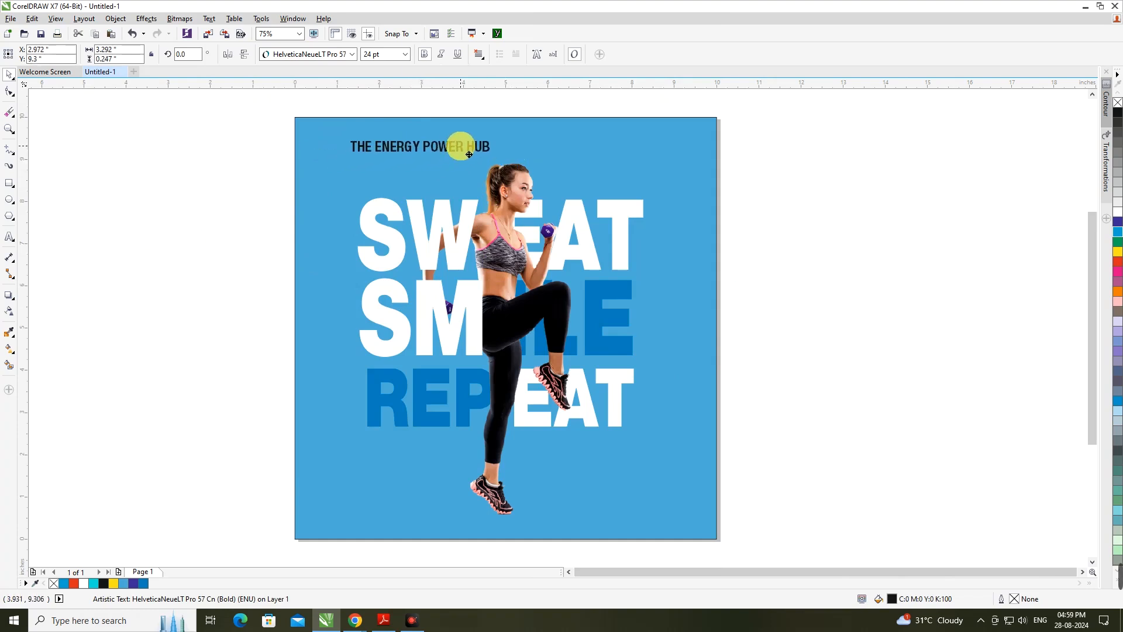
- Draw a long thin rectangular bar and place it to the left of the THE ENERGY POWER HUB text
click(106, 172)
click(9, 183)
drag(238, 175, 237, 174)
key(space)
drag(155, 170, 267, 145)
- Align the bar with the header text, move both toward the page's upper right and extend the bar to the left page edge
shift+click(367, 157)
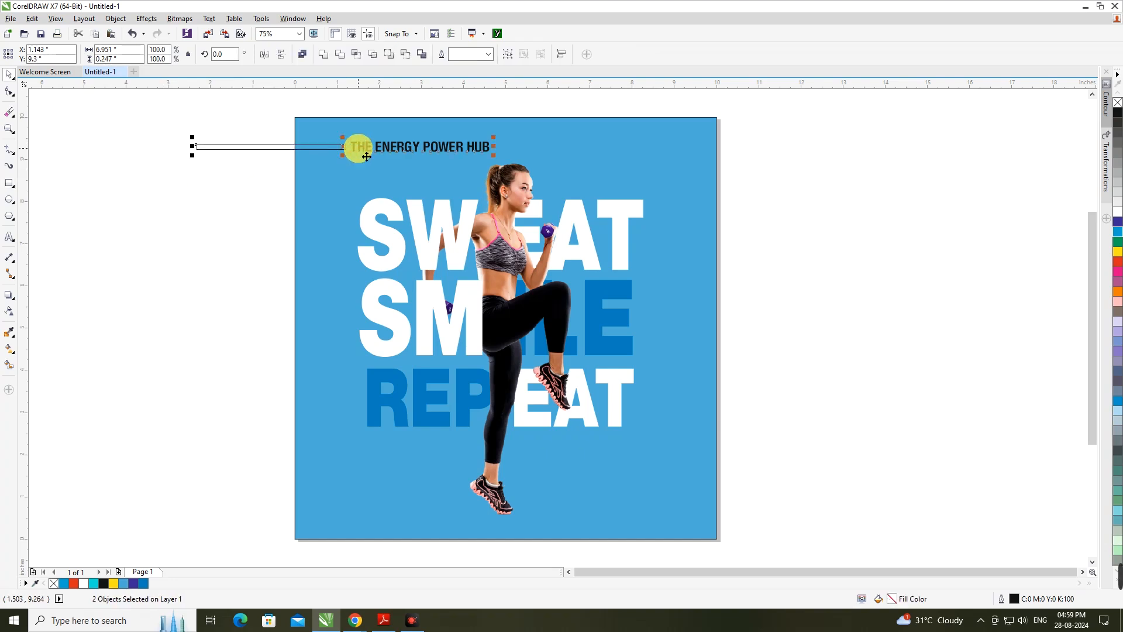
drag(361, 156, 573, 150)
click(905, 215)
click(482, 145)
drag(406, 140, 301, 170)
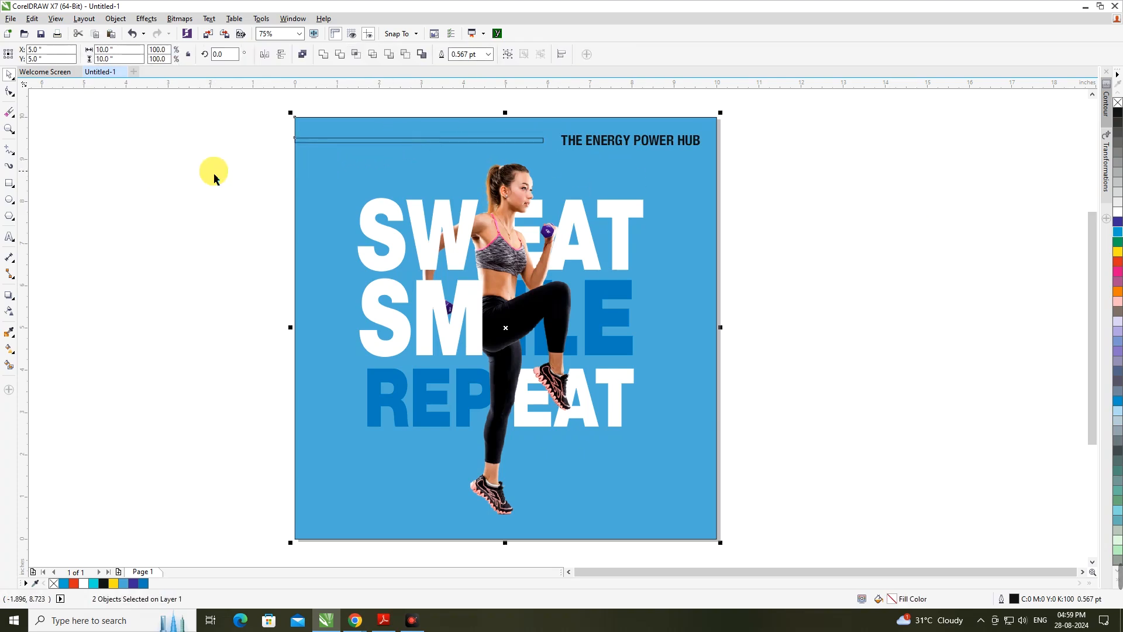
- Shift the header text slightly left and add a matching short bar between it and the right page edge
click(606, 138)
drag(607, 139, 693, 167)
click(535, 137)
click(708, 158)
key(Escape)
click(657, 138)
- Fill the header text and both bars beside it with white
drag(790, 125, 299, 165)
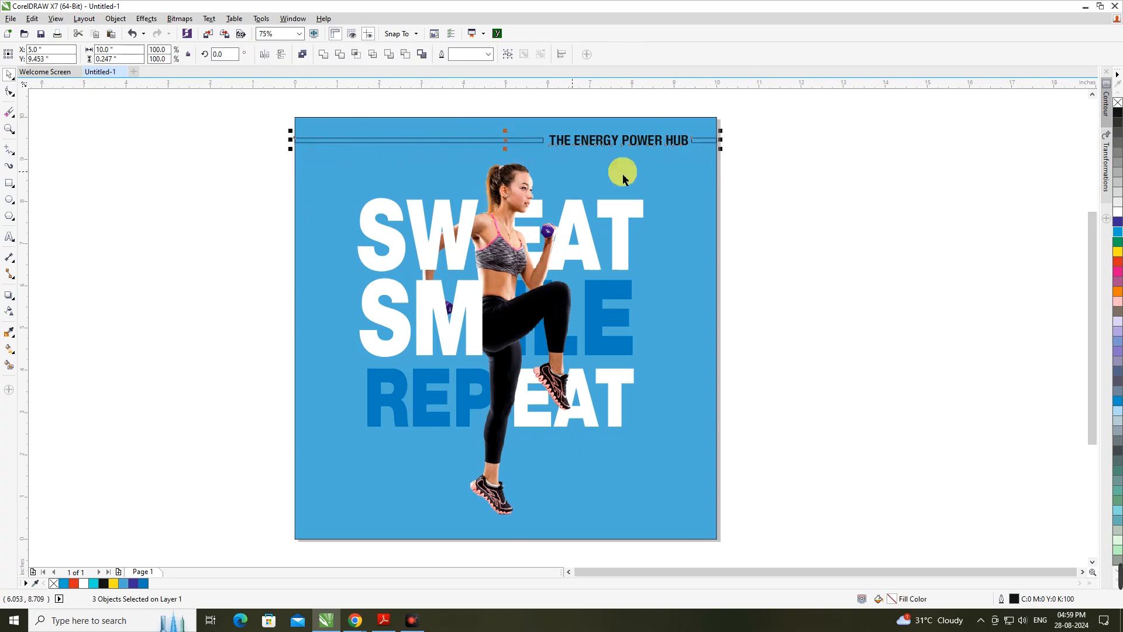
click(1117, 197)
click(962, 304)
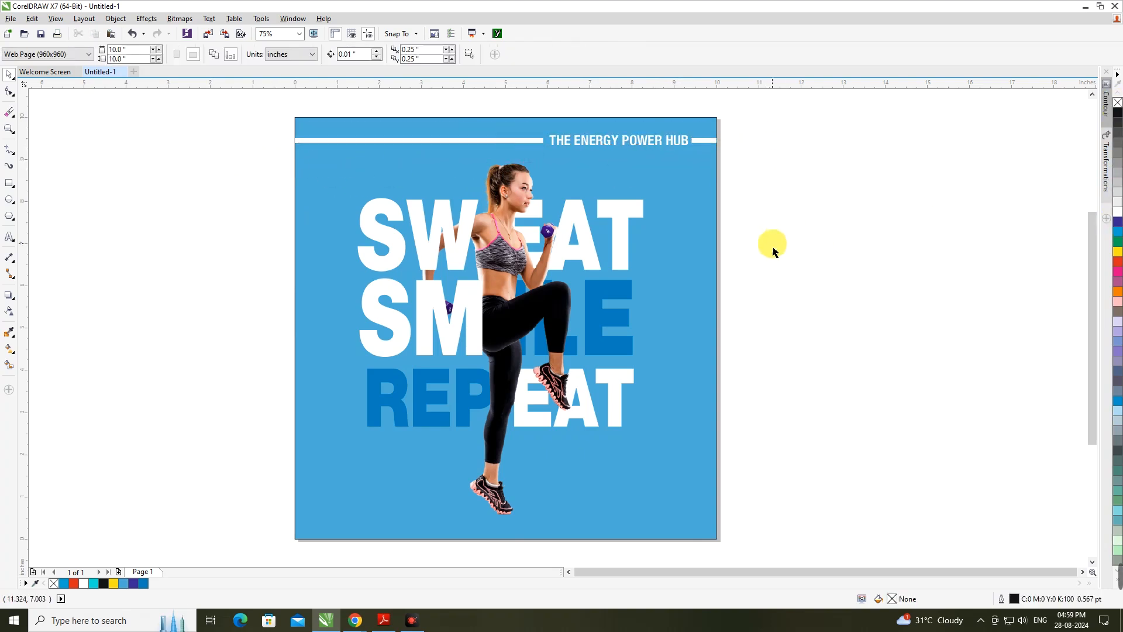
- Sample the darker blue from the R of REPEAT and apply it to the THE ENERGY POWER HUB text
click(9, 332)
click(378, 405)
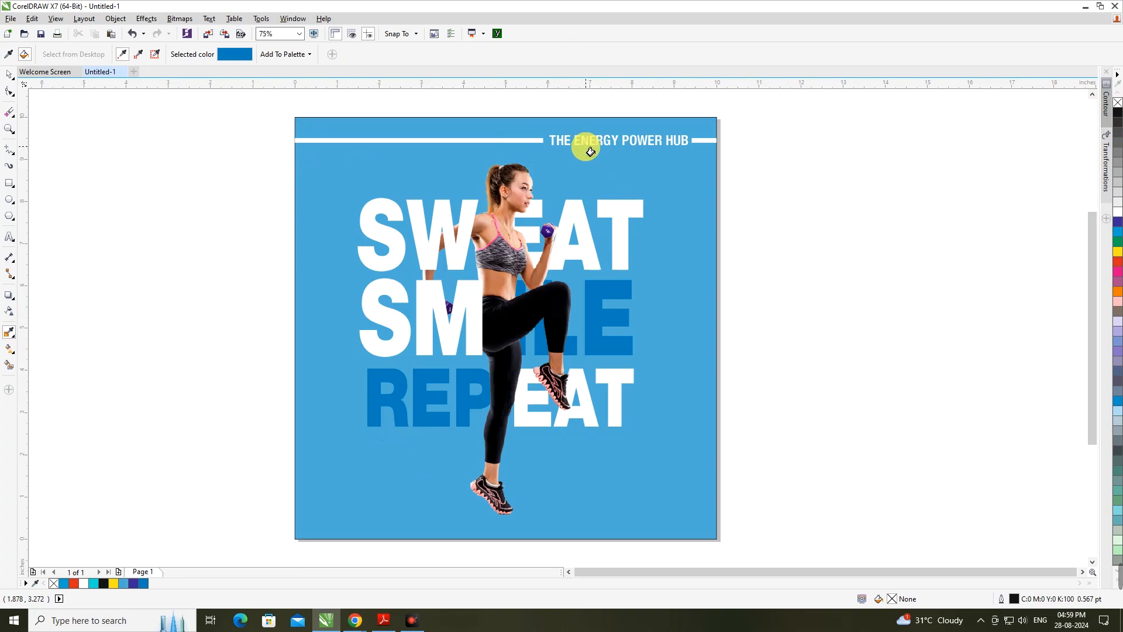
scroll(562, 140, up, 3)
click(554, 138)
scroll(786, 215, down, 3)
key(space)
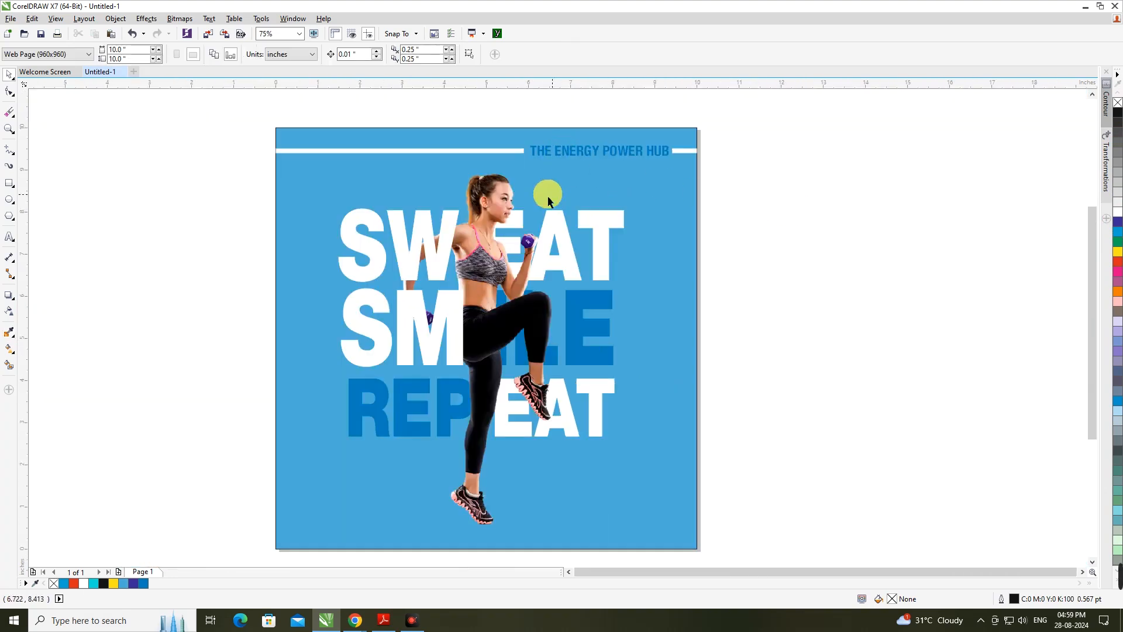
- Draw a wide rectangle on the empty area left of the page
scroll(612, 195, down, 1)
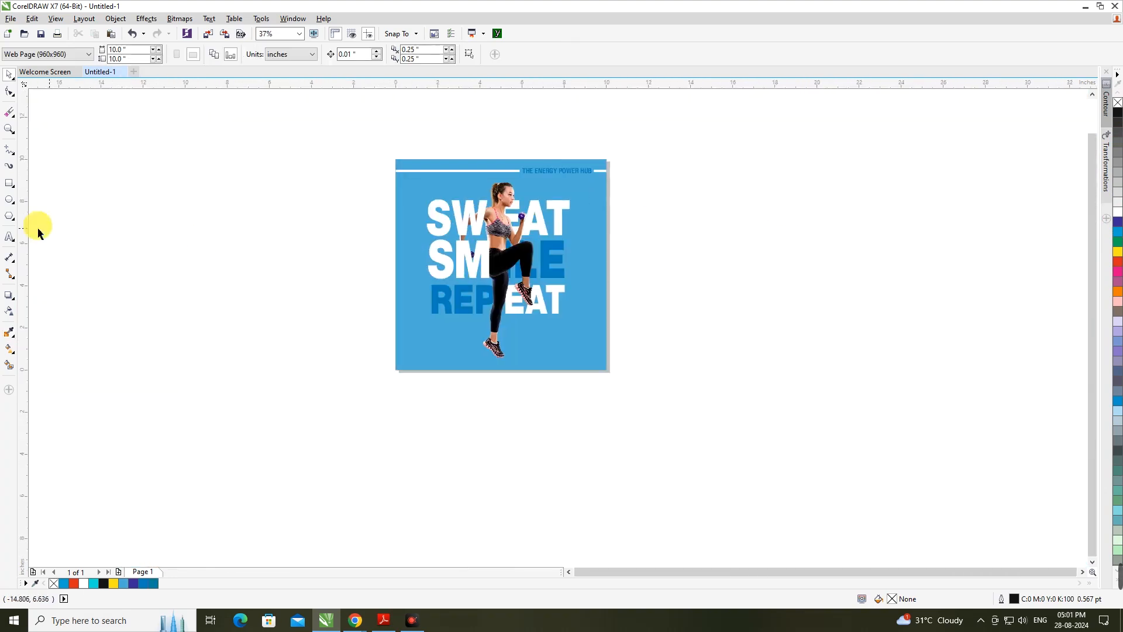
click(13, 191)
drag(123, 193, 287, 275)
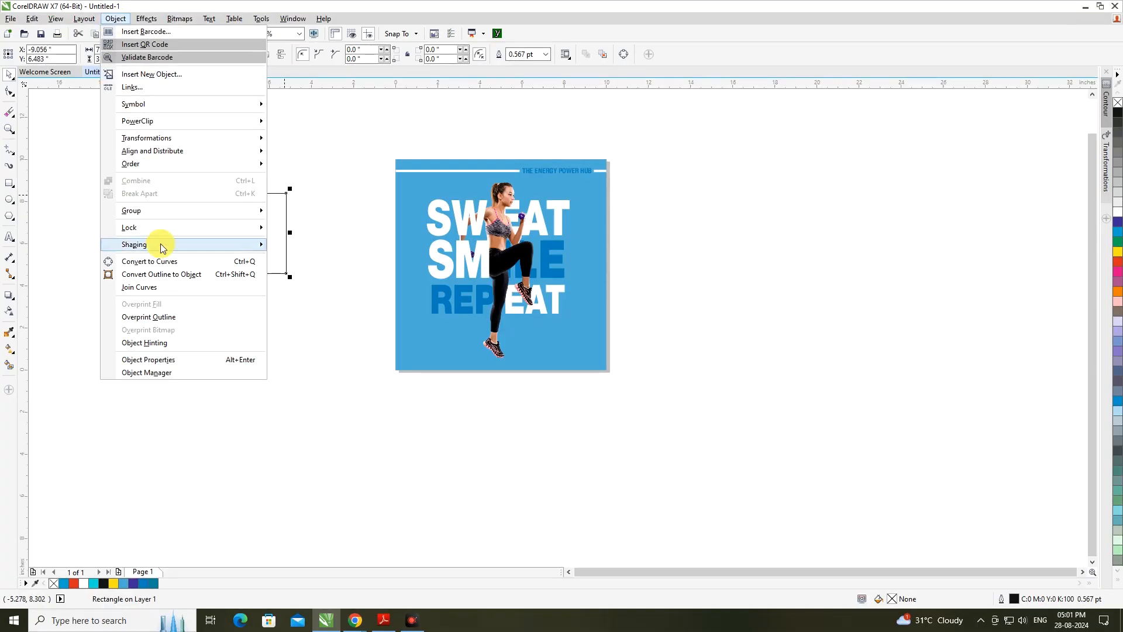
- Convert the rectangle to curves and delete its lower-right corner node to form a triangle
click(170, 261)
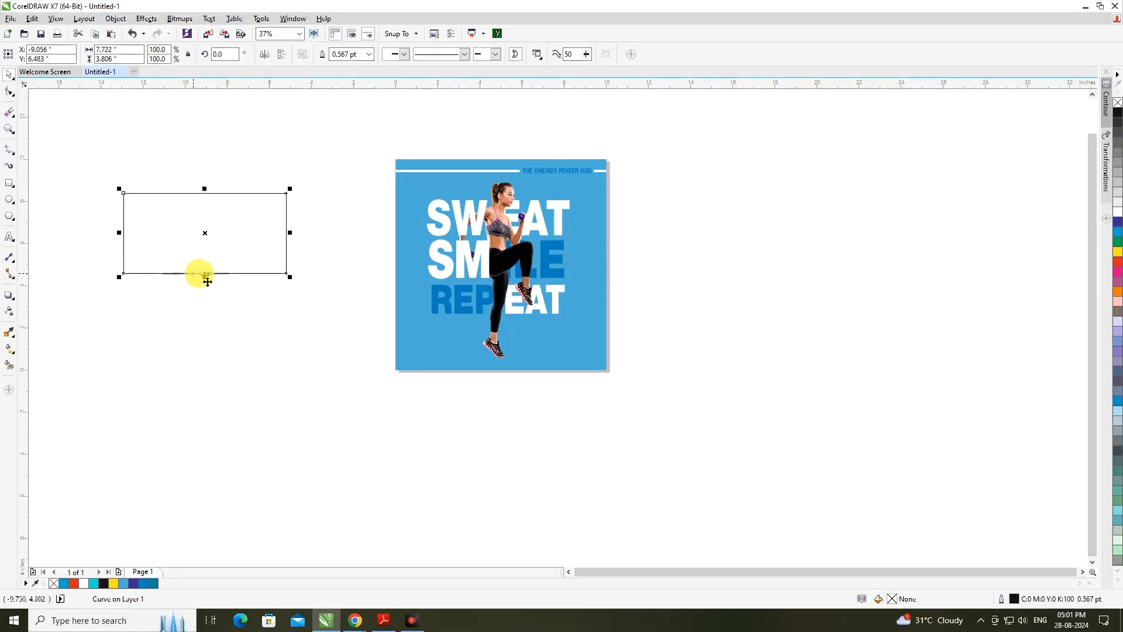
click(283, 280)
click(285, 273)
key(F10)
drag(324, 246, 243, 311)
key(Delete)
key(space)
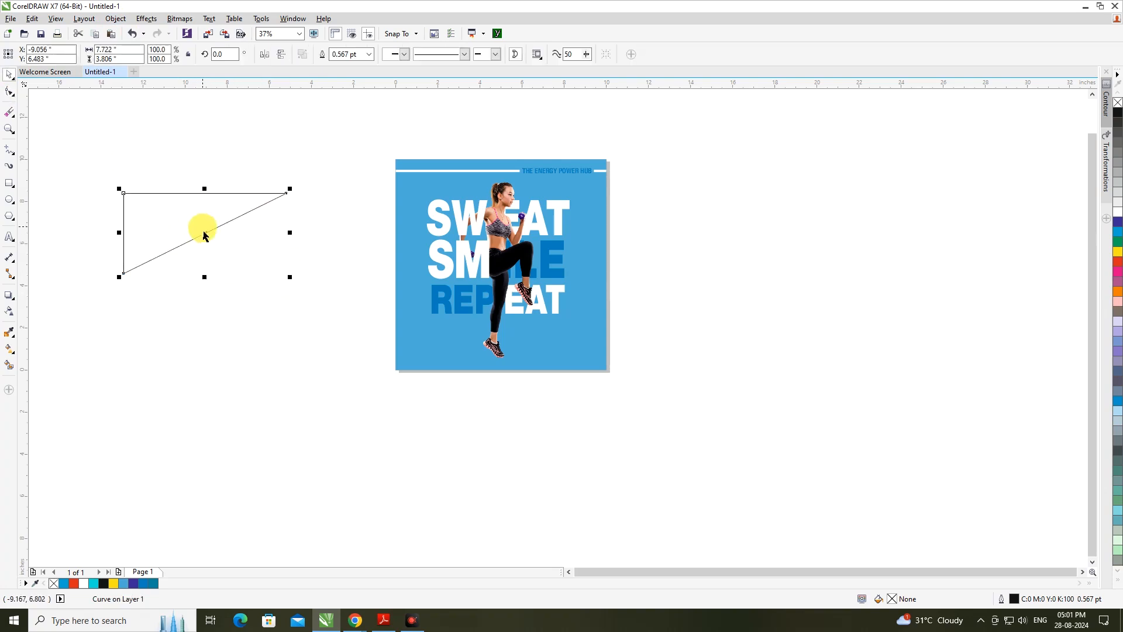
- Move the triangle onto the poster across SMILE and REPEAT and rotate it about 20 degrees
drag(213, 240, 506, 316)
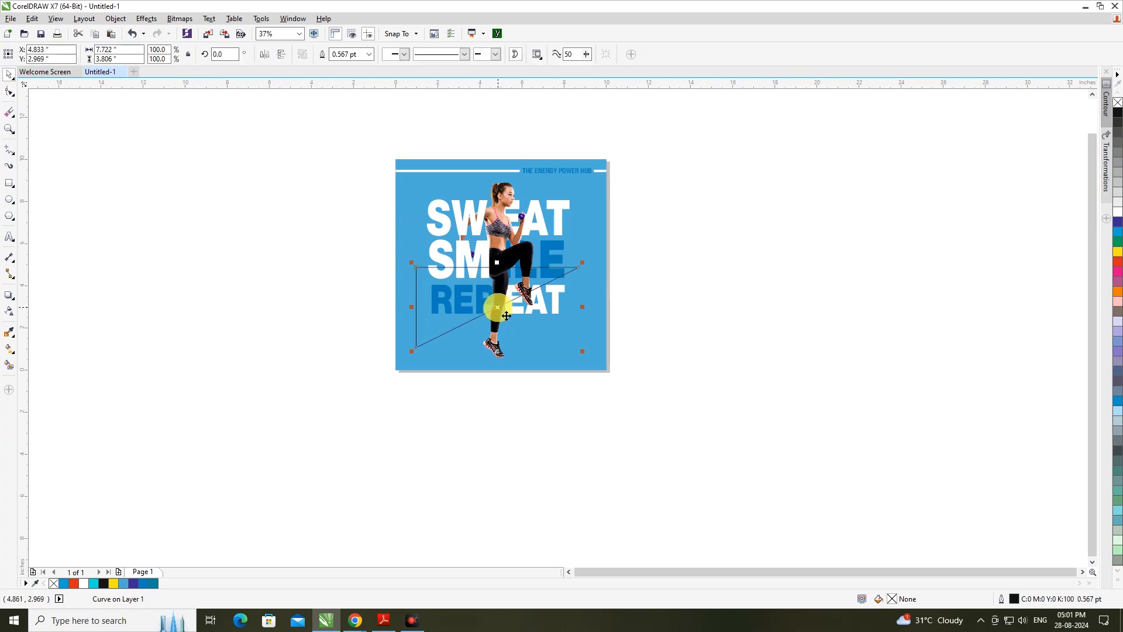
click(507, 313)
drag(585, 359, 579, 319)
click(660, 380)
click(430, 357)
scroll(565, 226, up, 2)
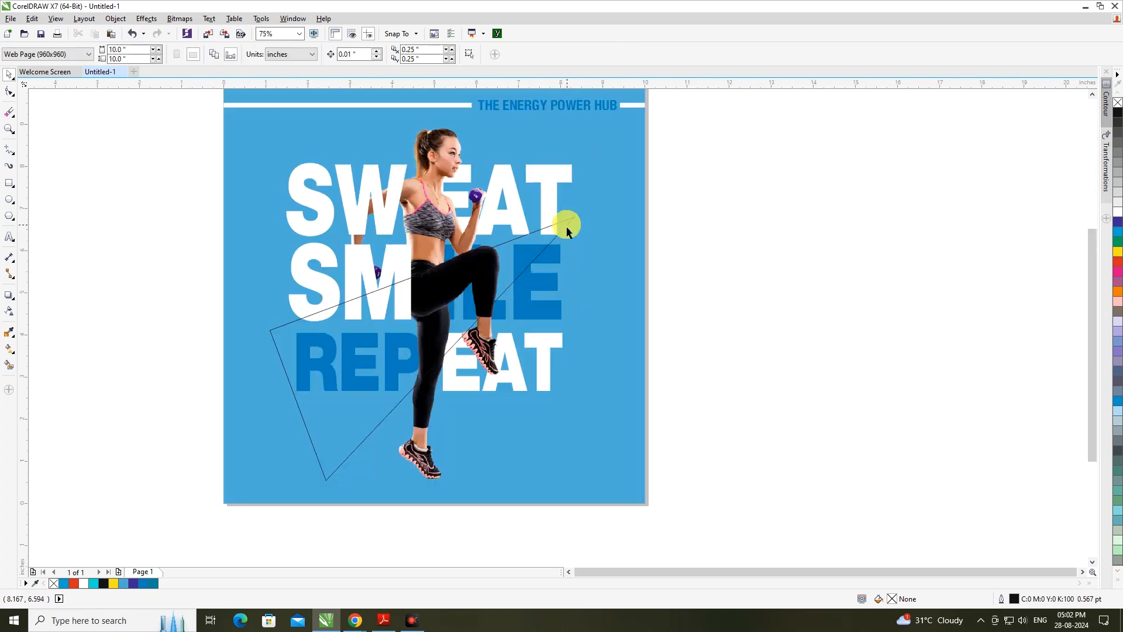
drag(568, 226, 556, 240)
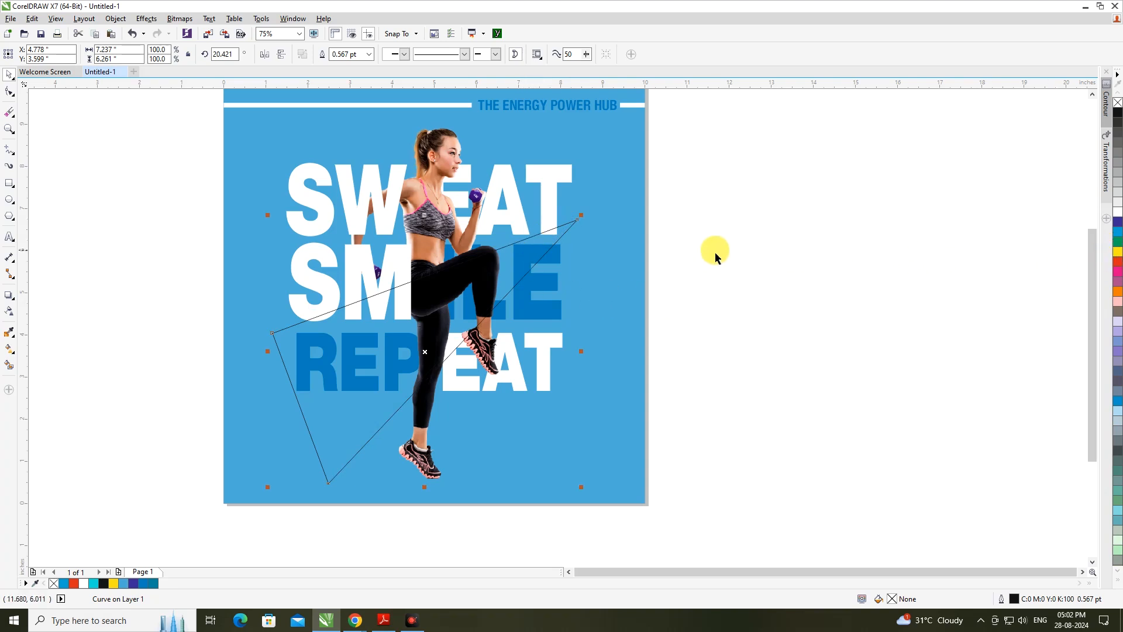
- Fill the triangle with cyan, remove its outline and place it behind the slogan and photo, above the background
click(1118, 233)
right_click(1119, 102)
key(shift+Page_Down)
key(ctrl+Page_Up)
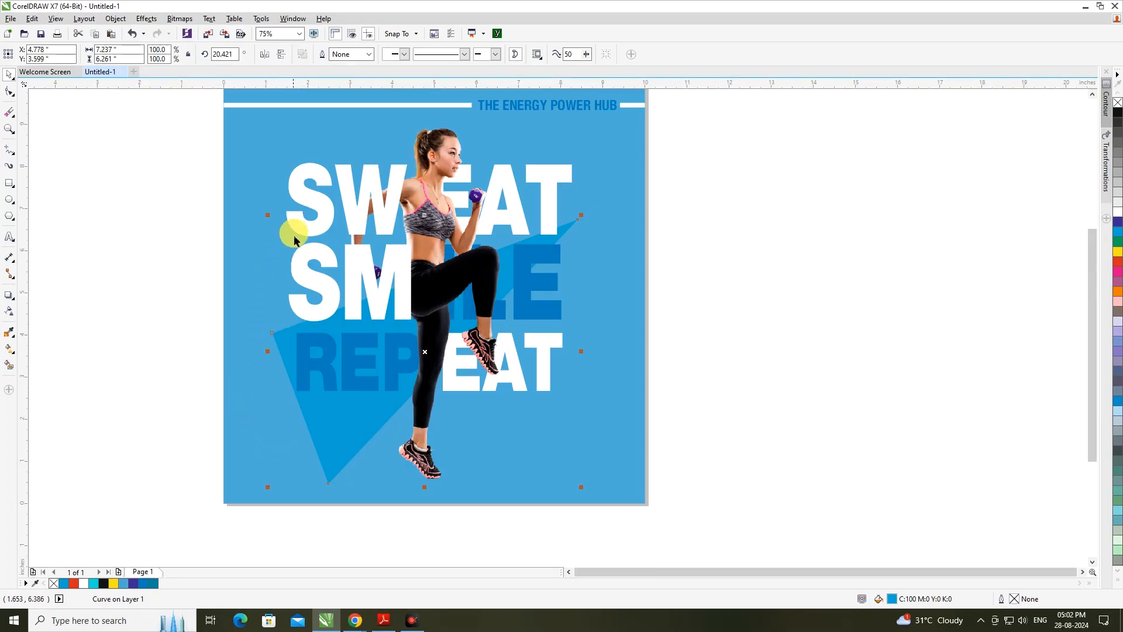
- Lighten the triangle's fill to C70 M0 Y0 K0 and shrink the triangle slightly
double_click(893, 599)
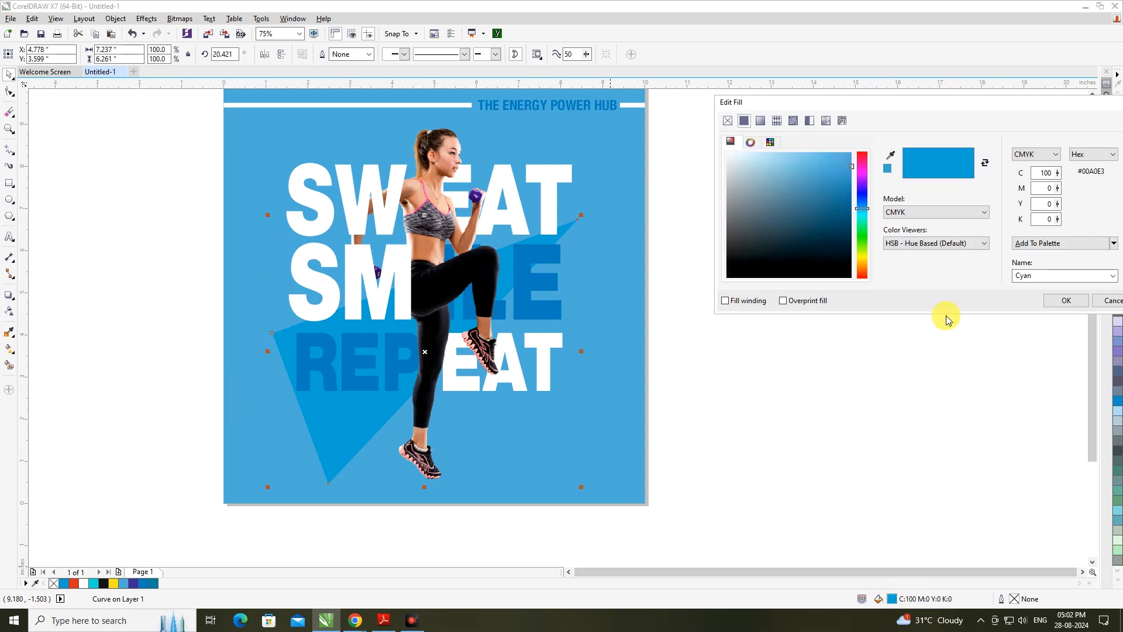
click(1042, 175)
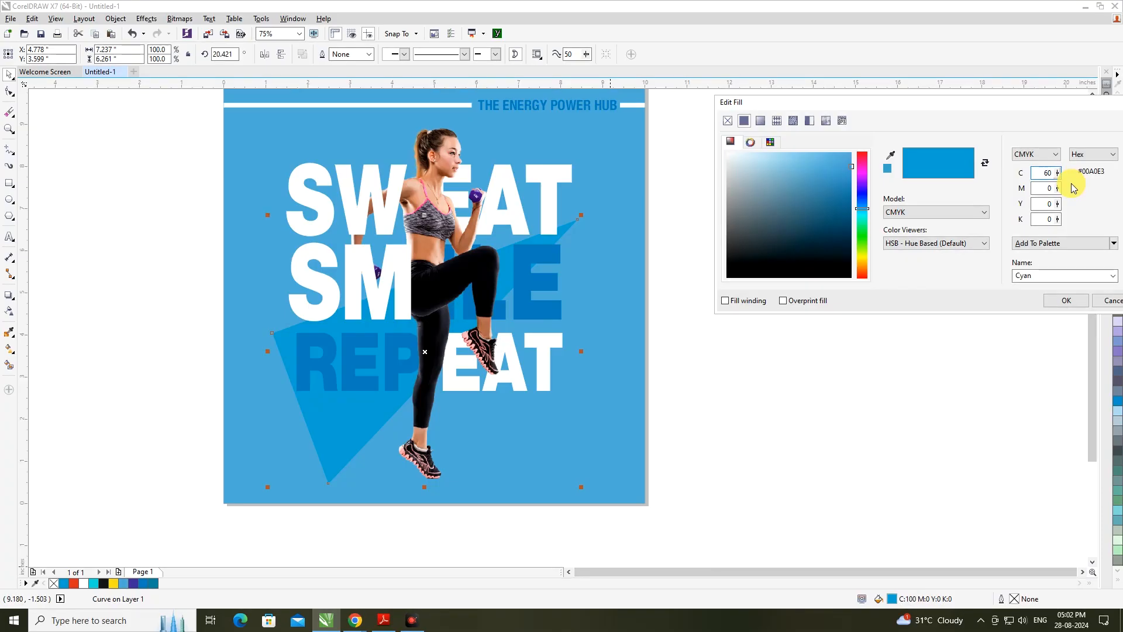
key(Tab)
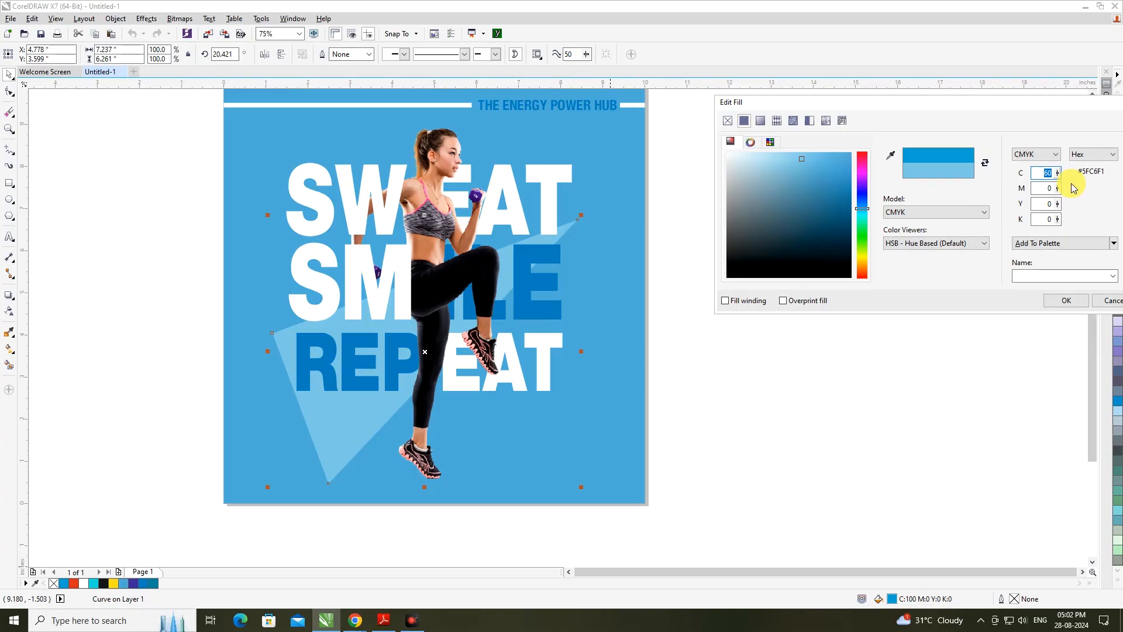
key(Tab)
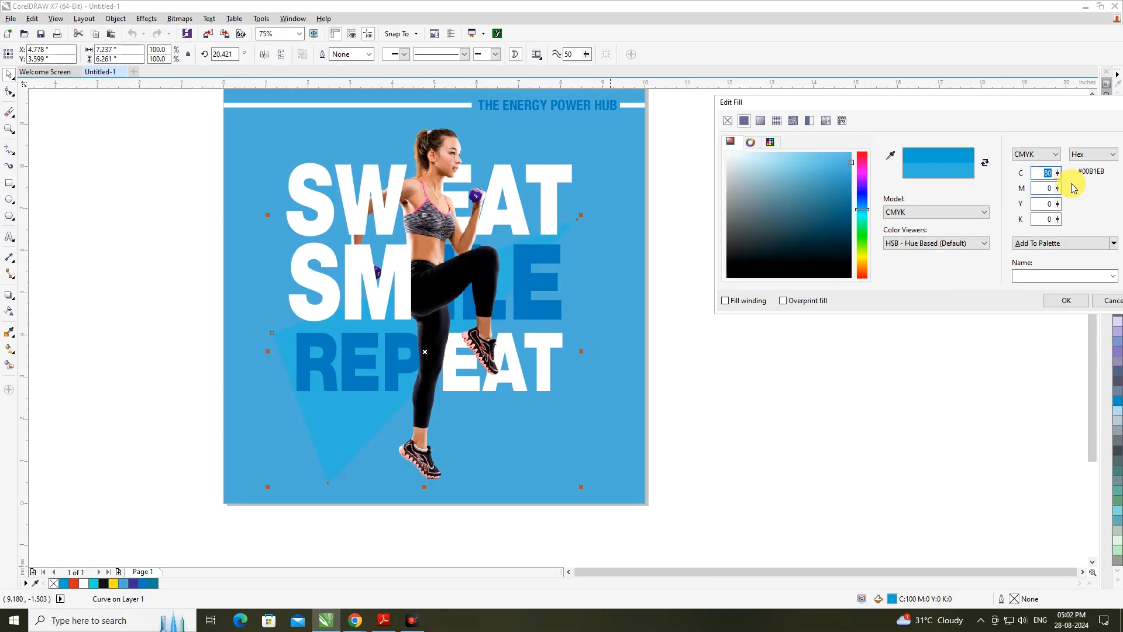
text(70)
key(Tab)
key(Return)
click(758, 320)
click(547, 246)
click(752, 318)
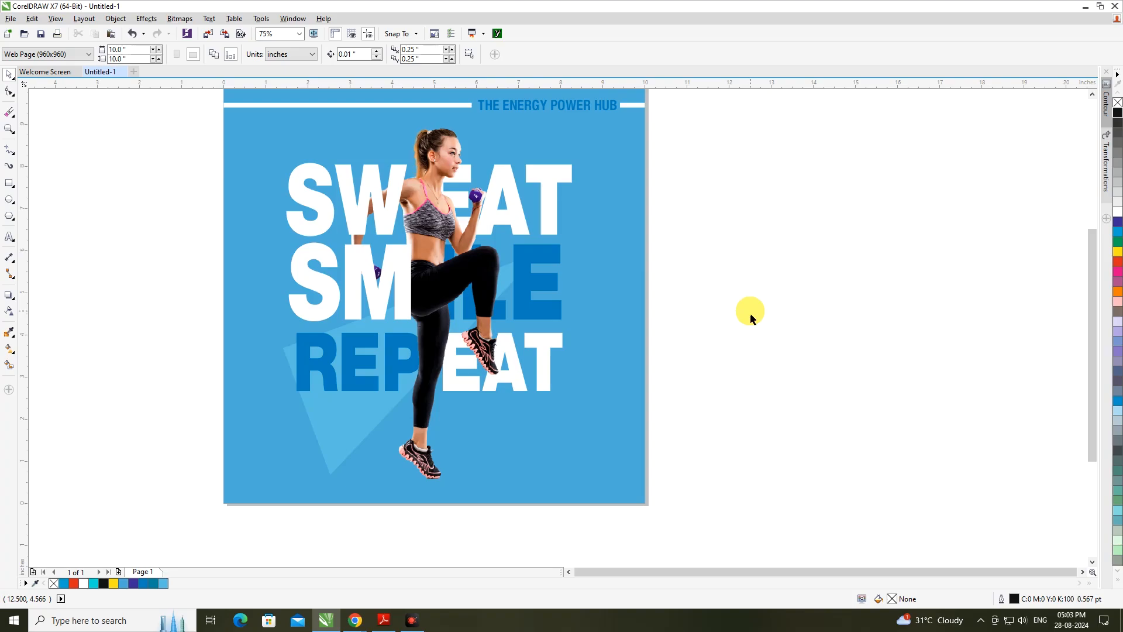
- Duplicate the large triangle and scale the copy down to a small accent just right of REPEAT
click(376, 428)
click(336, 433)
drag(326, 441, 544, 463)
right_click(543, 463)
drag(761, 271, 589, 427)
click(589, 370)
click(696, 409)
drag(591, 375, 582, 277)
click(711, 388)
key(ctrl+z)
- Adjust the small triangle beside REPEAT and place two more copies of different sizes right of SMILE and SWEAT
click(575, 386)
mouse_move(586, 377)
mouse_down()
mouse_move(603, 398)
mouse_move(585, 381)
mouse_up()
click(557, 403)
drag(588, 382, 606, 292)
right_click(606, 292)
mouse_move(601, 197)
mouse_down()
mouse_move(601, 267)
mouse_move(614, 196)
mouse_up()
click(625, 233)
drag(613, 196, 296, 242)
click(694, 276)
key(ctrl+z)
- Copy the smallest triangle to the page's left side between SWEAT and SMILE and mirror it
click(600, 269)
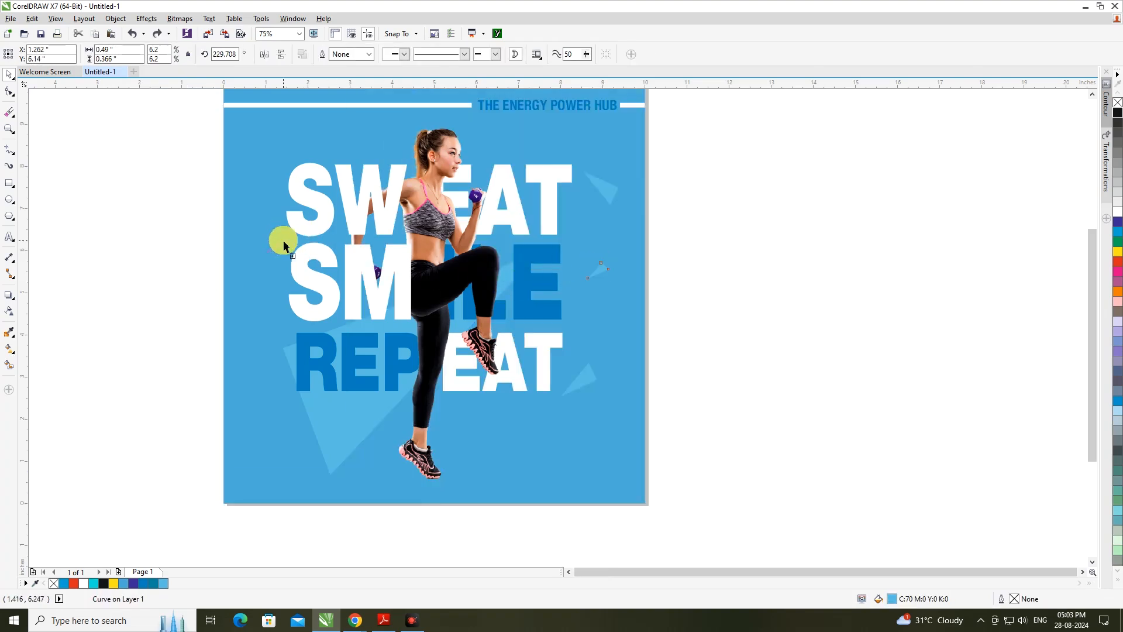
click(267, 58)
drag(290, 233, 249, 268)
drag(256, 260, 271, 255)
click(165, 244)
- Add two more small triangle copies, a mirrored one above the S of SWEAT and one right of the woman's lower shoe
drag(591, 382, 337, 143)
right_click(337, 143)
click(264, 56)
click(166, 158)
click(328, 144)
click(120, 174)
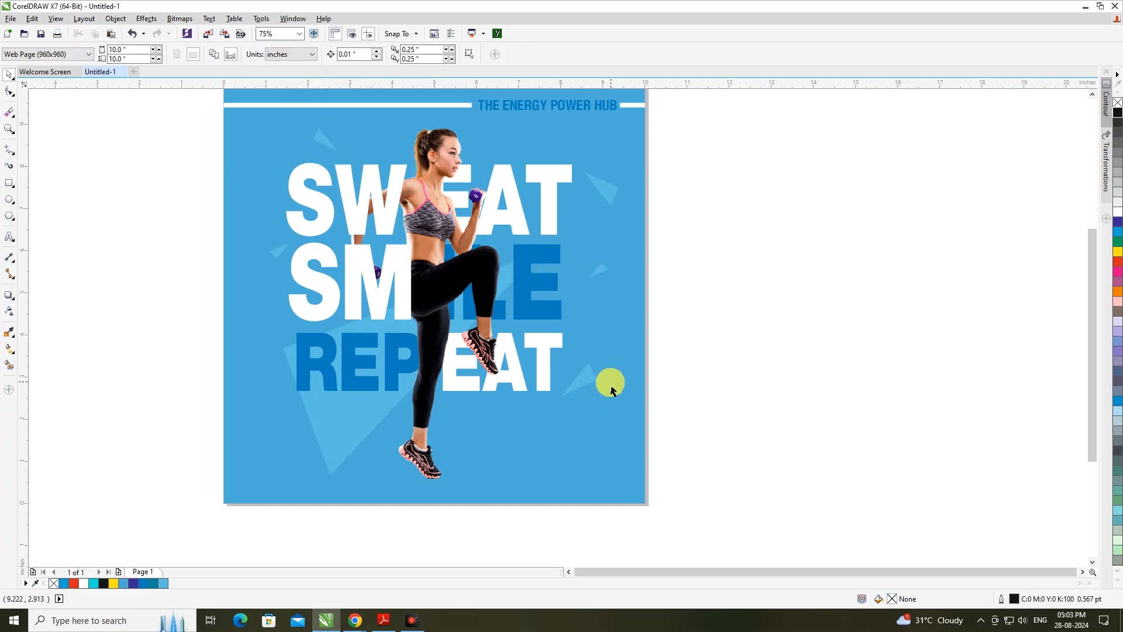
click(522, 465)
drag(527, 472, 497, 460)
click(679, 414)
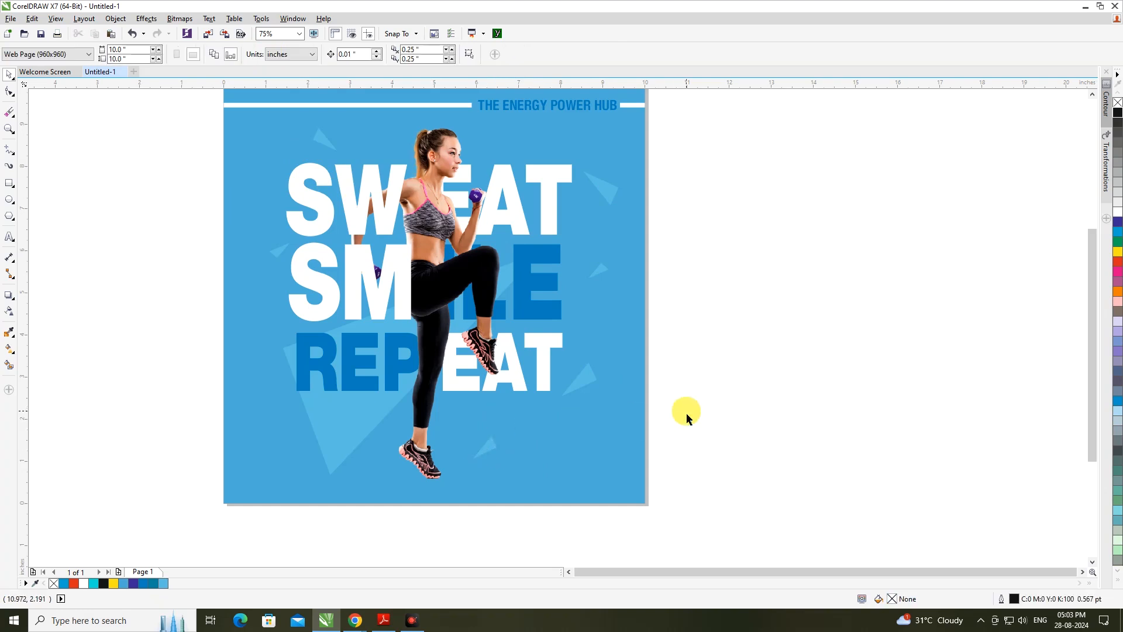
- Draw a small circle about 0.19 inches wide left of the page and duplicate it into an evenly spaced row of four
click(10, 200)
drag(50, 242, 74, 266)
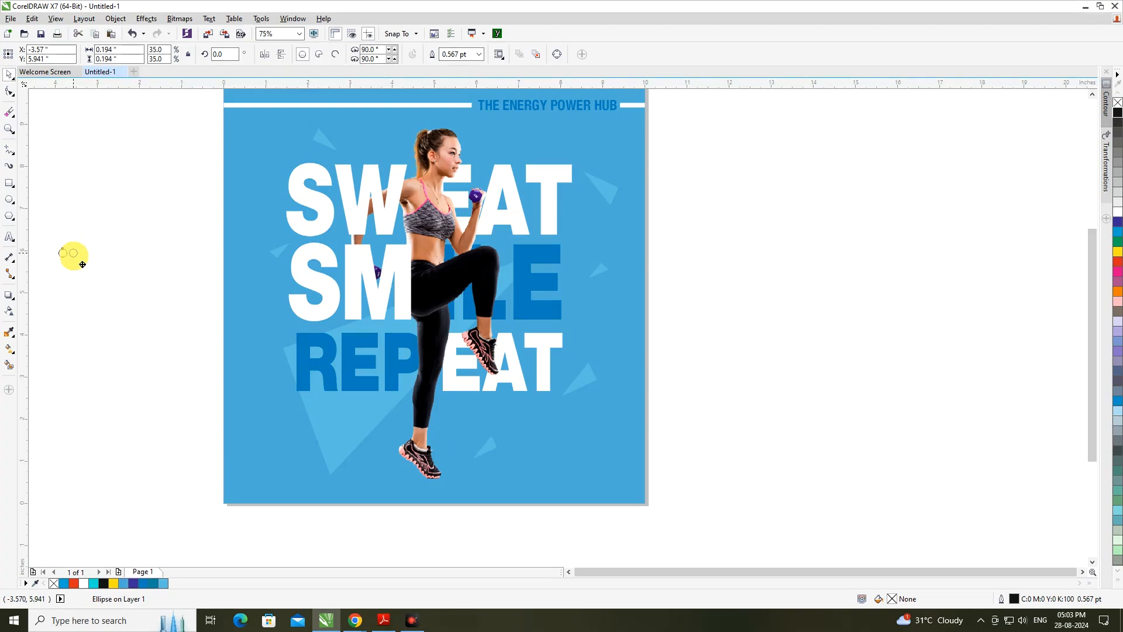
click(90, 285)
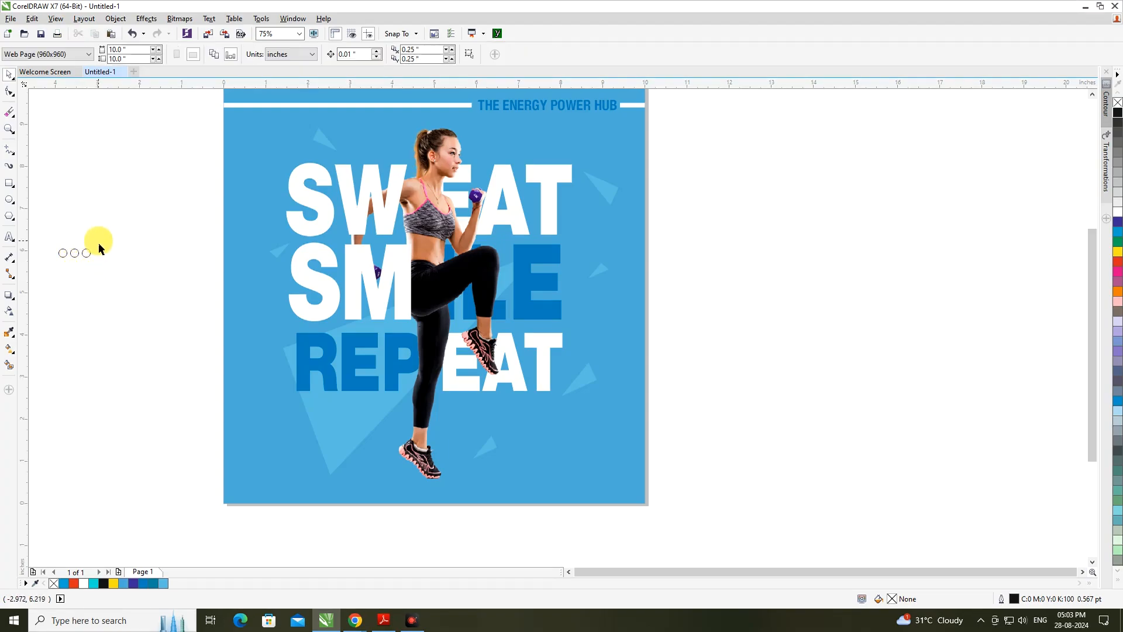
click(89, 257)
key(ctrl+r)
- Duplicate the row of circles downward into a grid of seven rows by four and group all 28 circles
drag(124, 240, 51, 266)
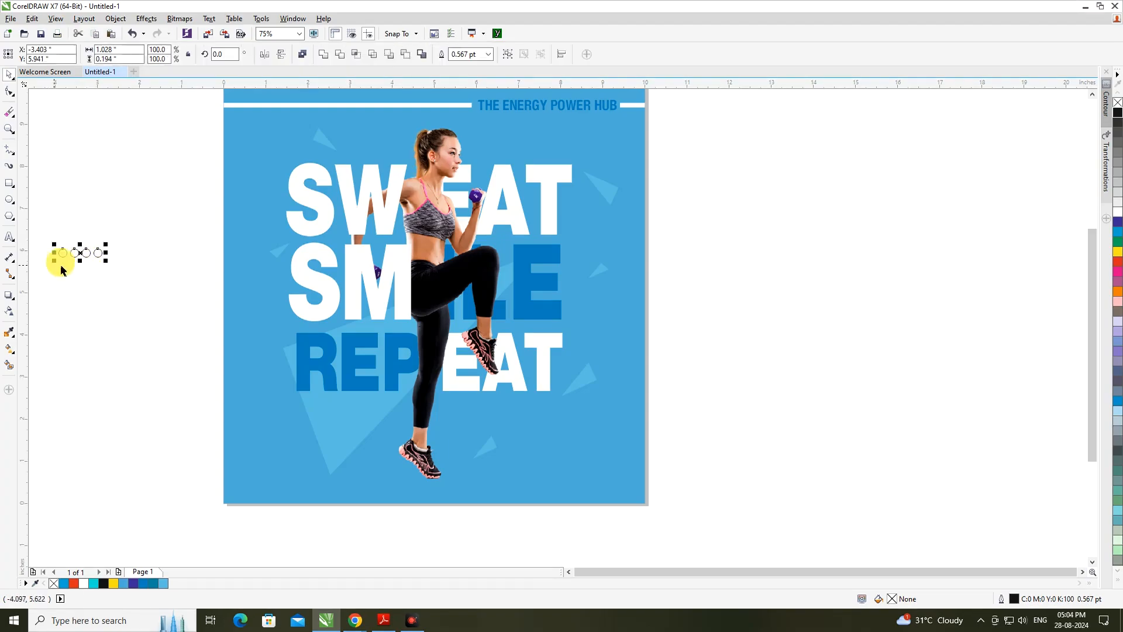
key(ctrl+r)
key(ctrl+r)
key(ctrl+r)
key(ctrl+r)
key(ctrl+r)
drag(155, 221, 28, 377)
key(ctrl+g)
- Move the dot grid to the poster's lower-left corner at 50% scale, fill it with cyan and remove its outline
drag(145, 307, 330, 457)
drag(353, 399, 335, 439)
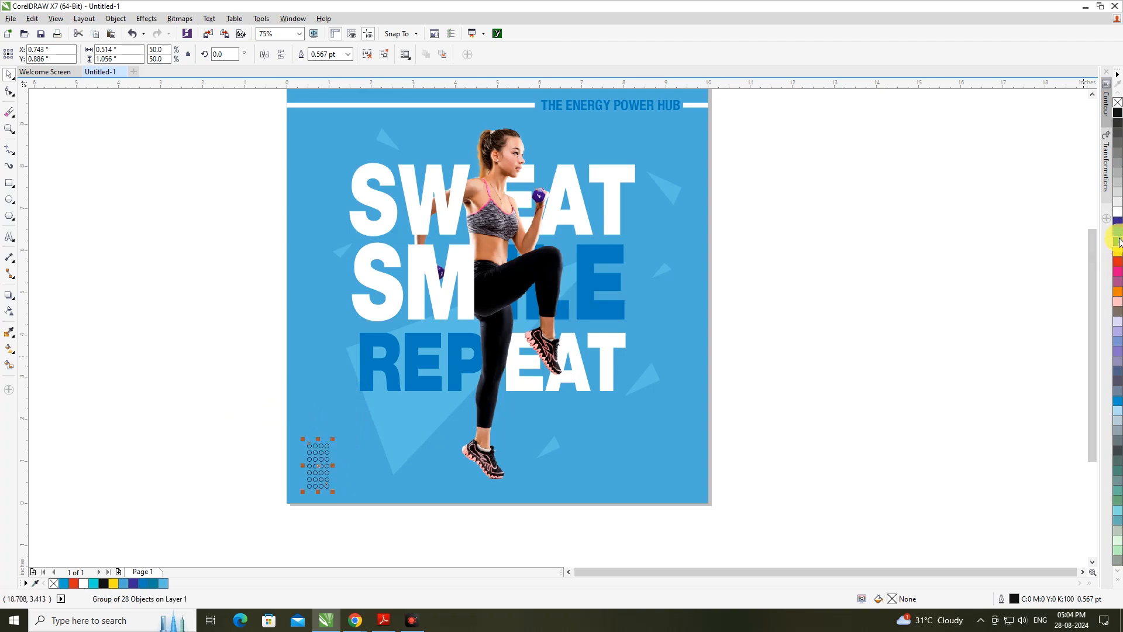
right_click(1118, 103)
click(369, 485)
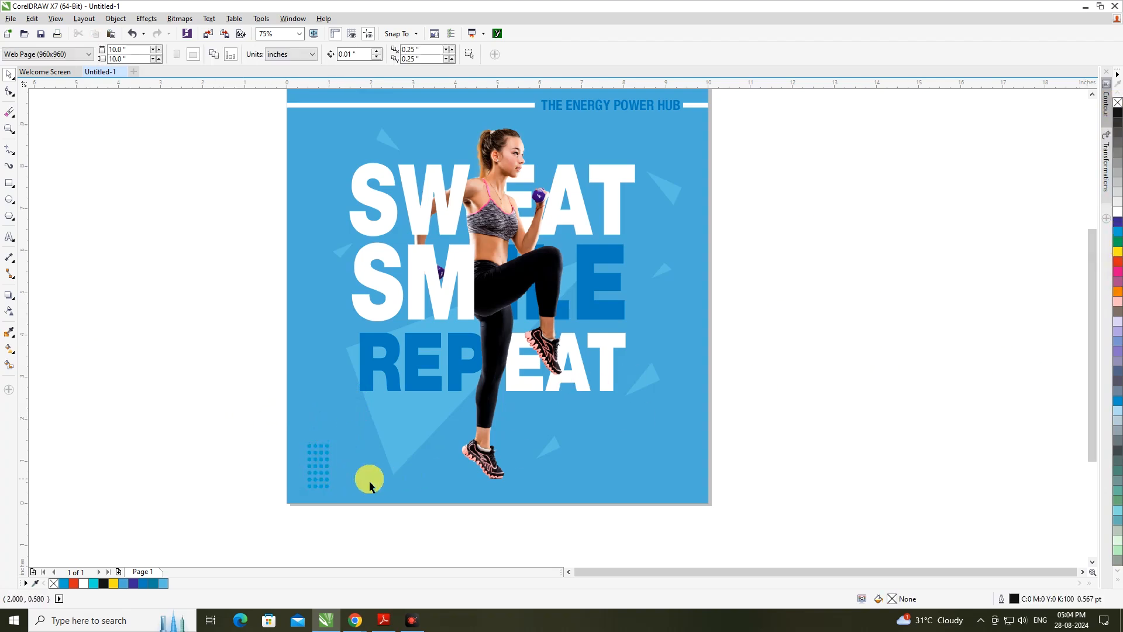
- Shift the dot grid slightly inward and place a slightly smaller copy in the poster's lower-right corner
click(327, 475)
drag(336, 480, 693, 492)
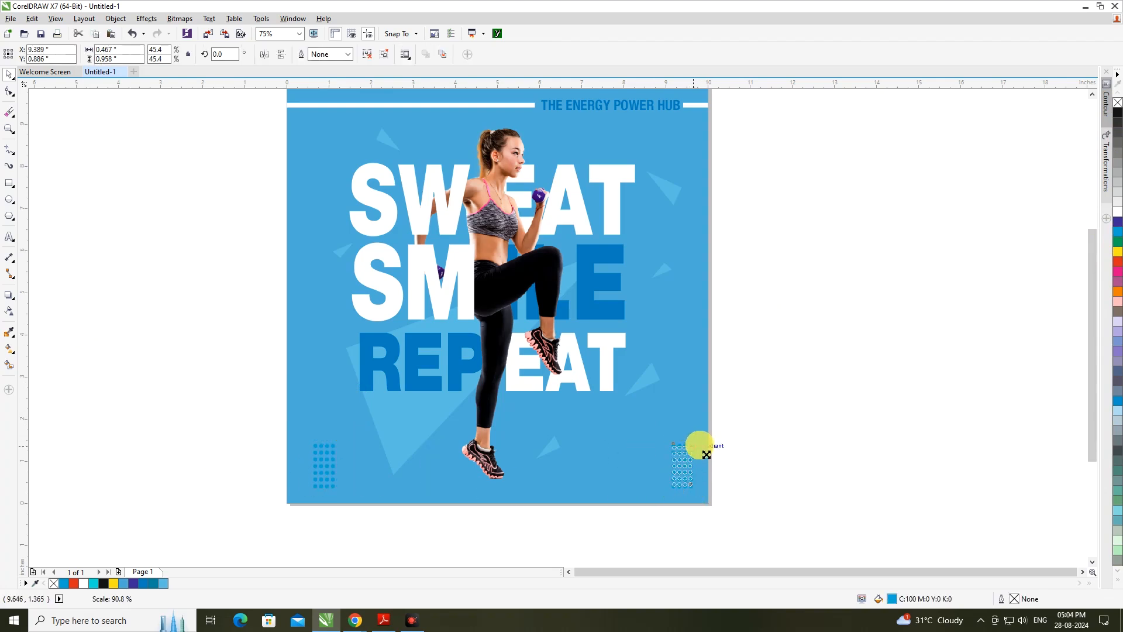
click(195, 468)
- Open the PowerClip contents of the M in SMILE for editing and select the woman's photo inside it
click(476, 234)
scroll(476, 234, up, 2)
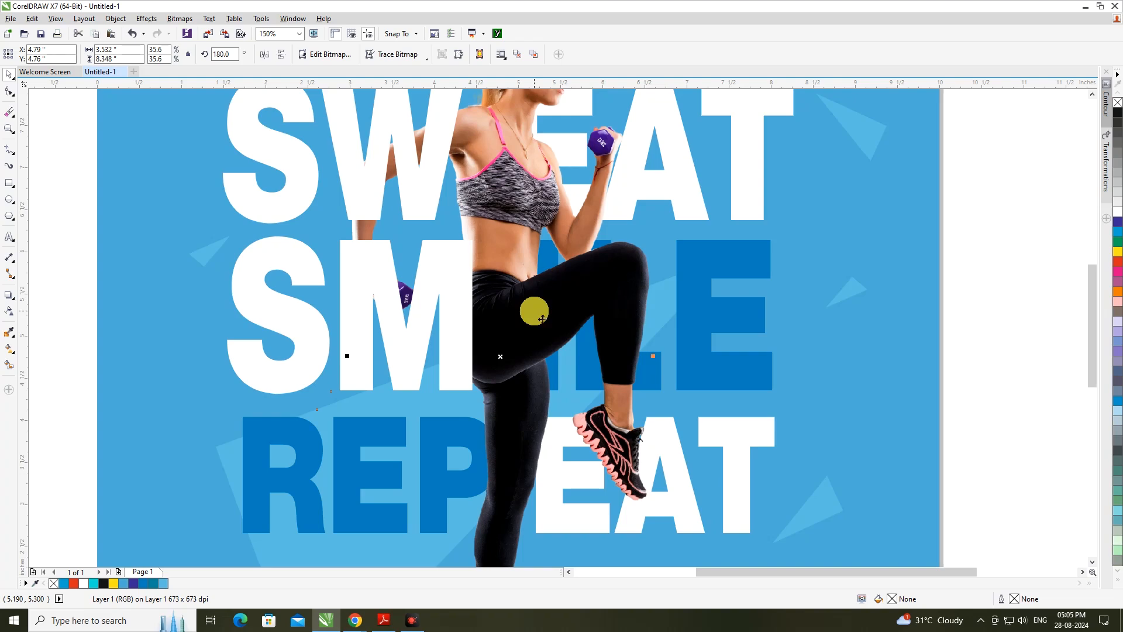
key(Escape)
scroll(410, 299, up, 4)
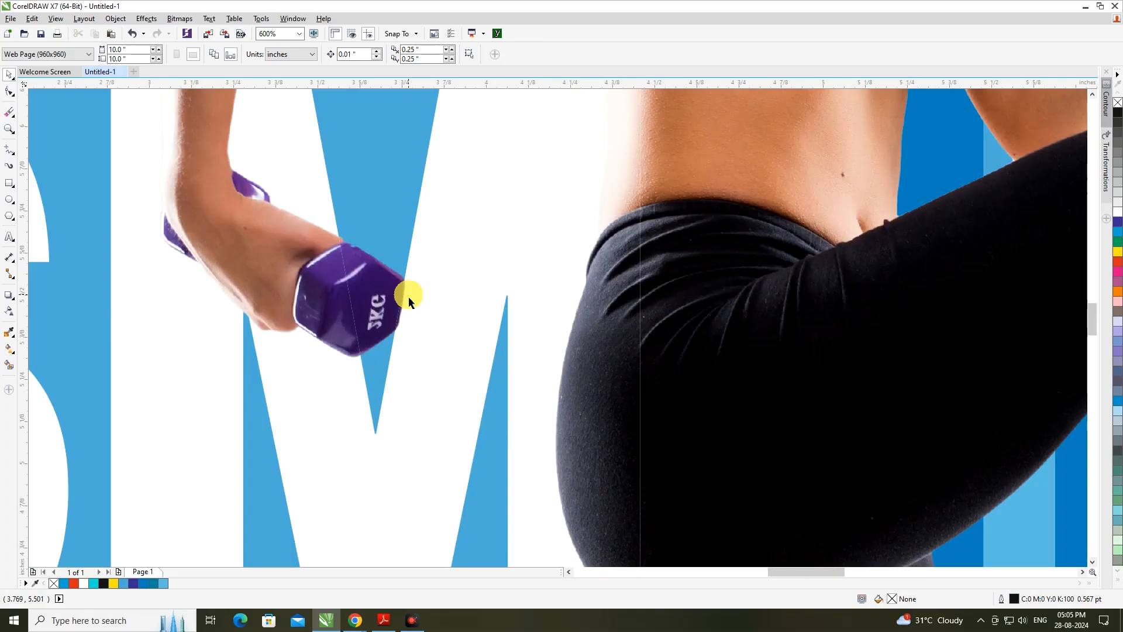
scroll(408, 297, down, 6)
scroll(314, 252, up, 4)
scroll(314, 267, down, 6)
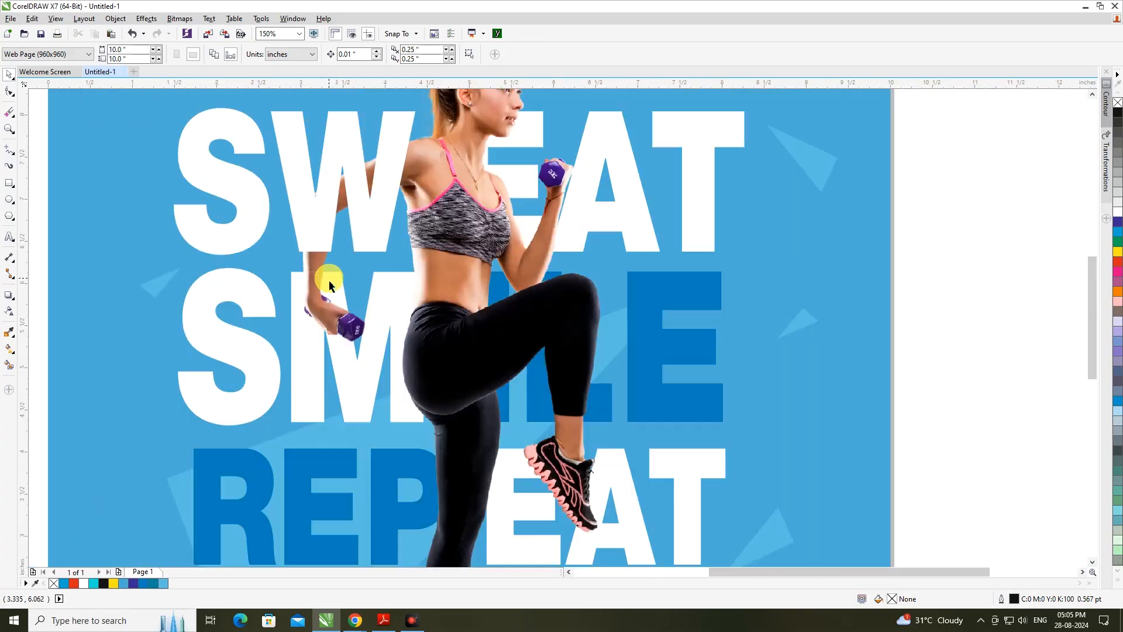
scroll(337, 290, up, 2)
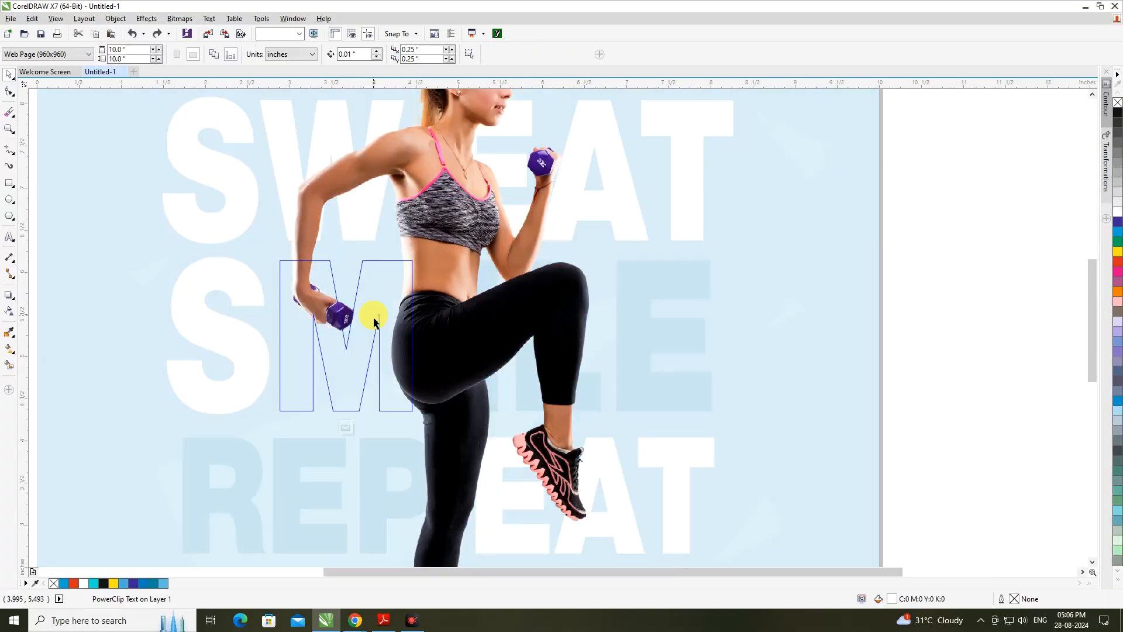
ctrl+click(454, 337)
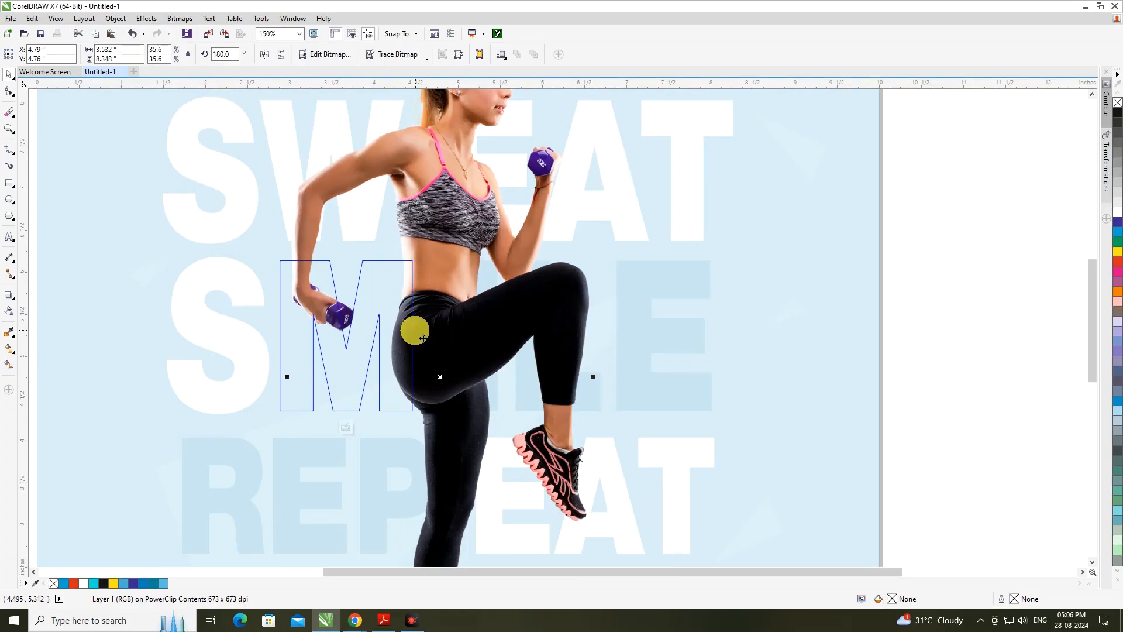
- Crop the clipped photo with the Shape tool so only the bent arm with the dumbbell remains, and finish editing the PowerClip
scroll(422, 339, down, 2)
click(10, 92)
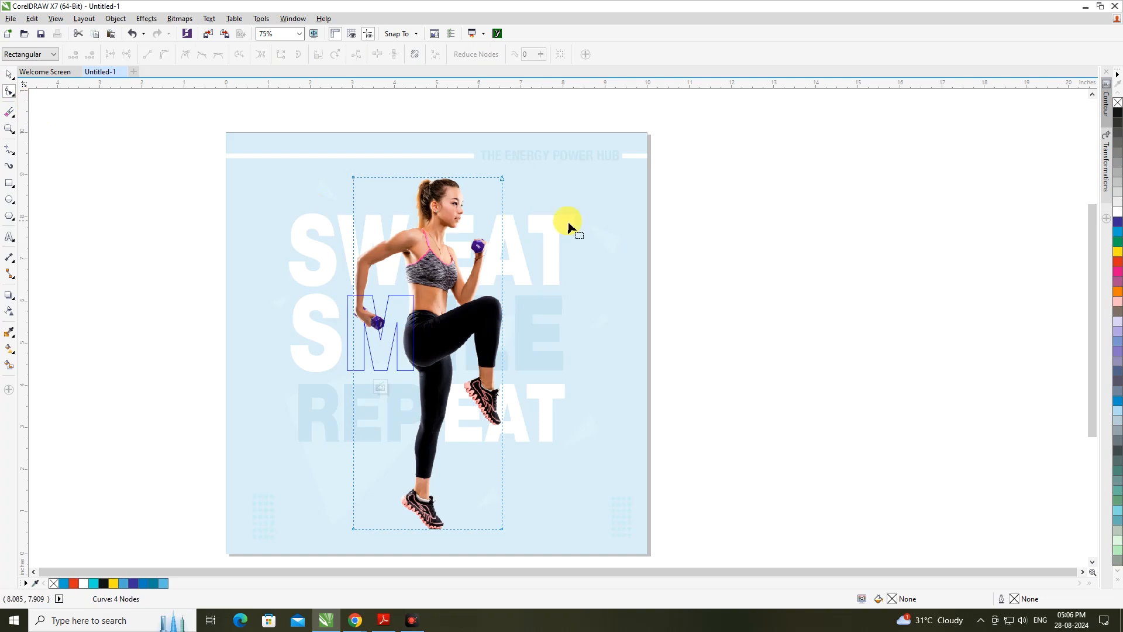
drag(502, 529, 399, 529)
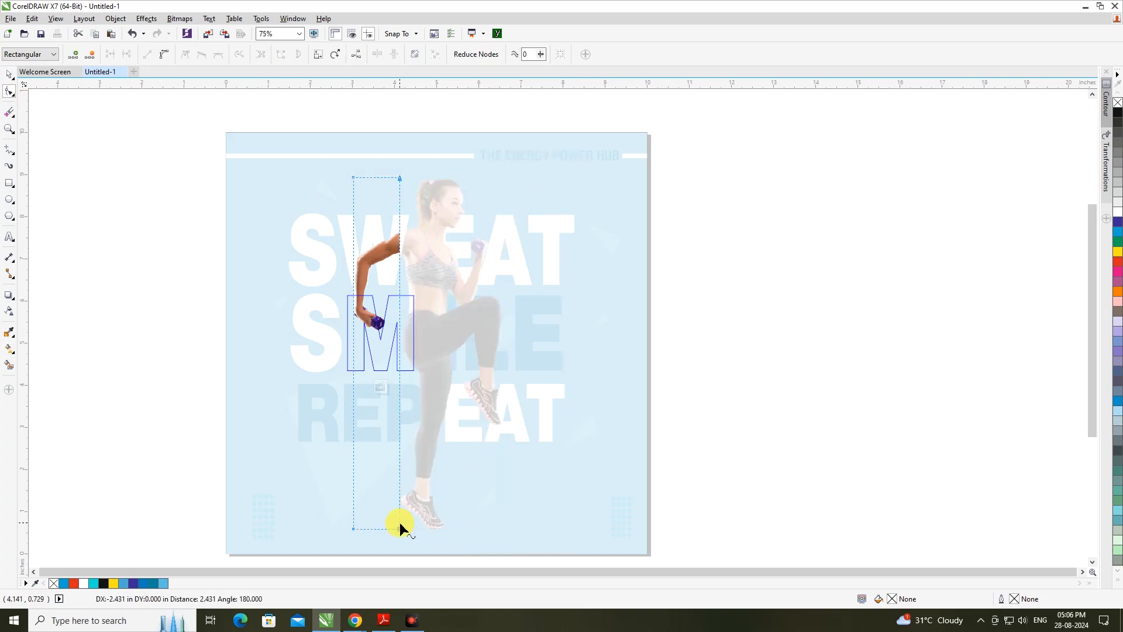
click(7, 76)
click(111, 296)
scroll(372, 323, up, 2)
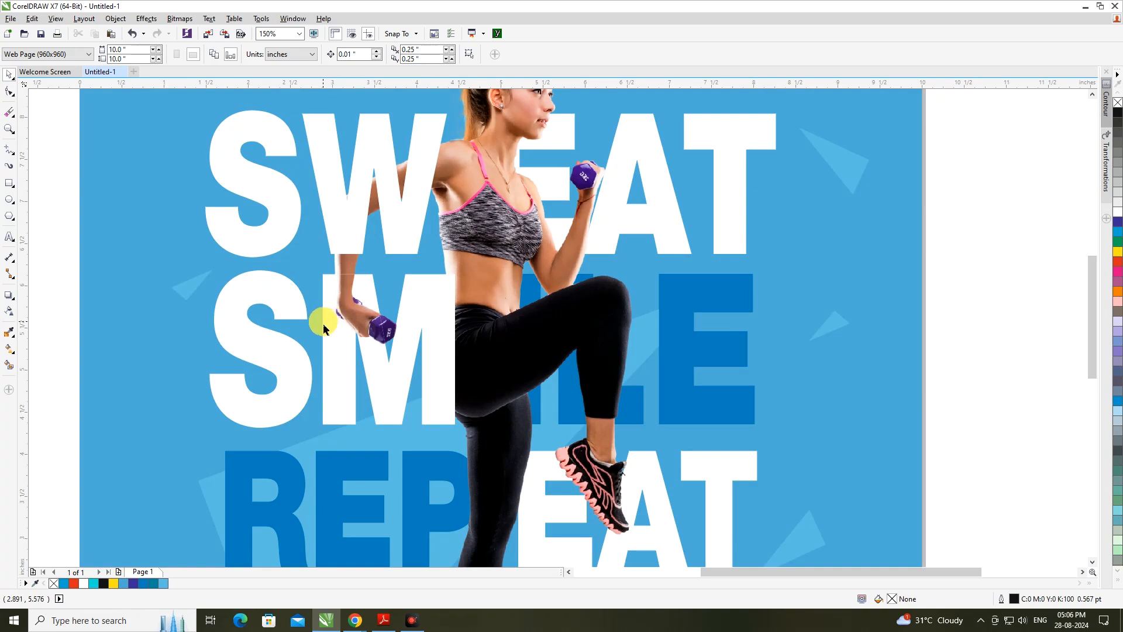
scroll(316, 325, down, 2)
- Place the tagline Awaken Your Athletic Spirit right of the woman's lower shoe and set its font to Melistany
scroll(484, 502, down, 3)
drag(459, 466, 548, 402)
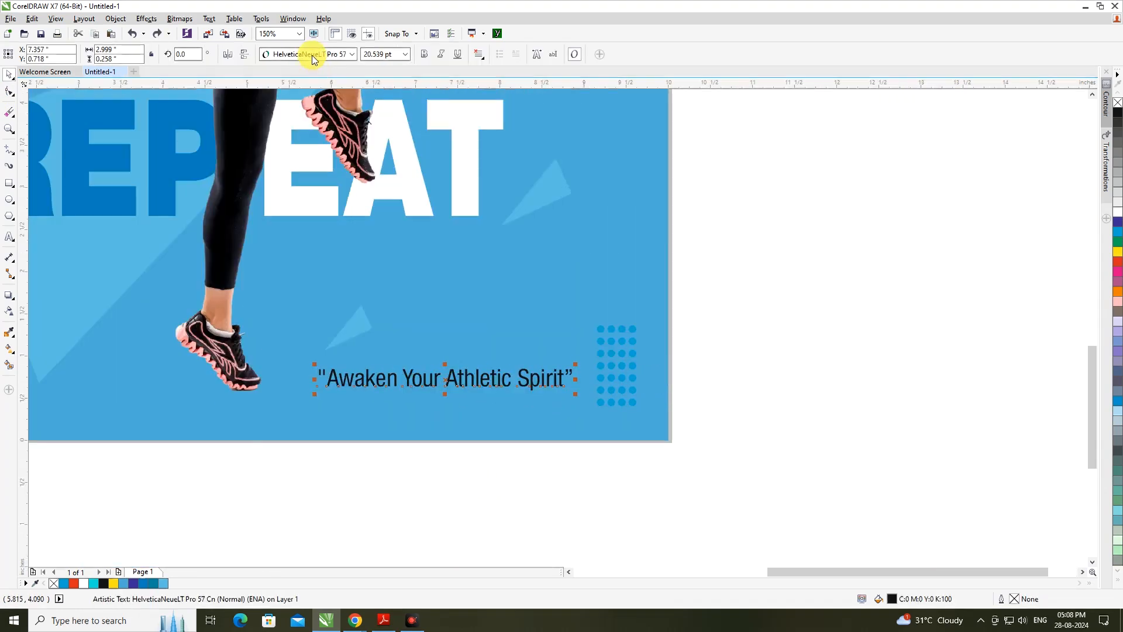
click(312, 56)
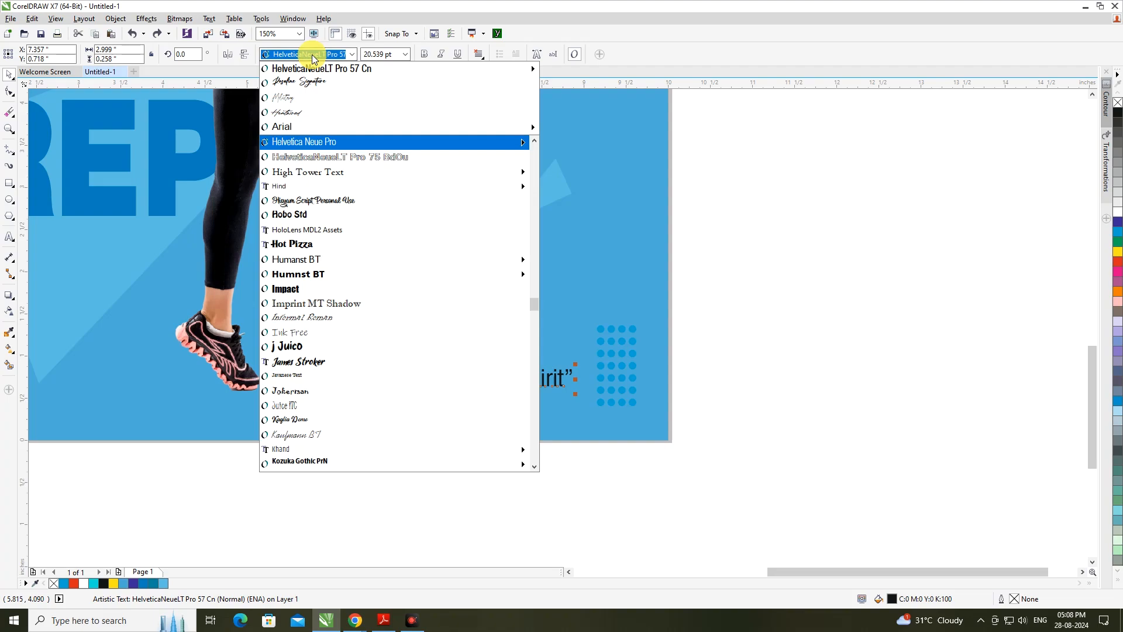
text(Melistany)
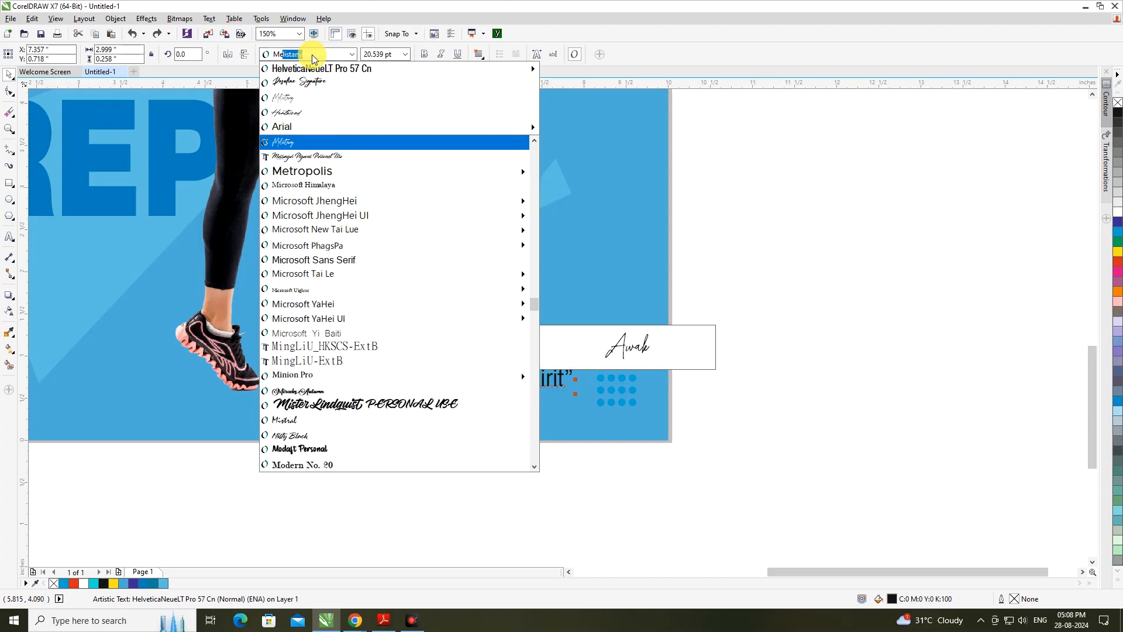
key(Return)
- Enlarge the tagline to about 29 pt, rotate it about 13 degrees upward and position it beside the lower-right dot grid
scroll(430, 378, up, 2)
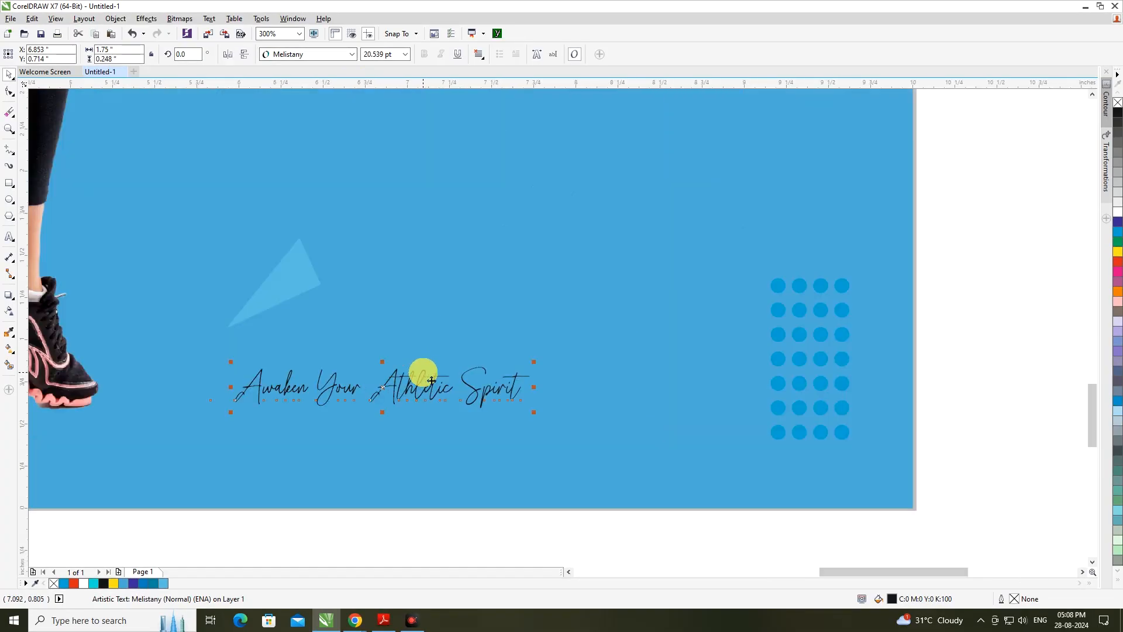
scroll(402, 395, up, 2)
scroll(515, 331, down, 2)
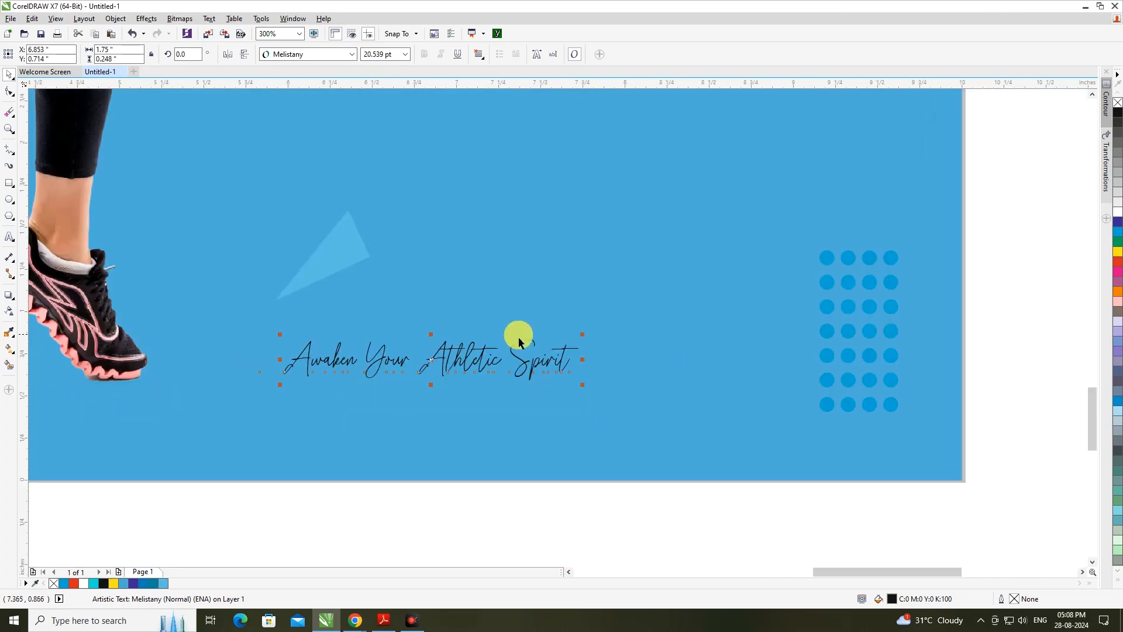
drag(611, 332, 672, 288)
scroll(671, 289, down, 2)
click(606, 358)
drag(634, 377, 656, 287)
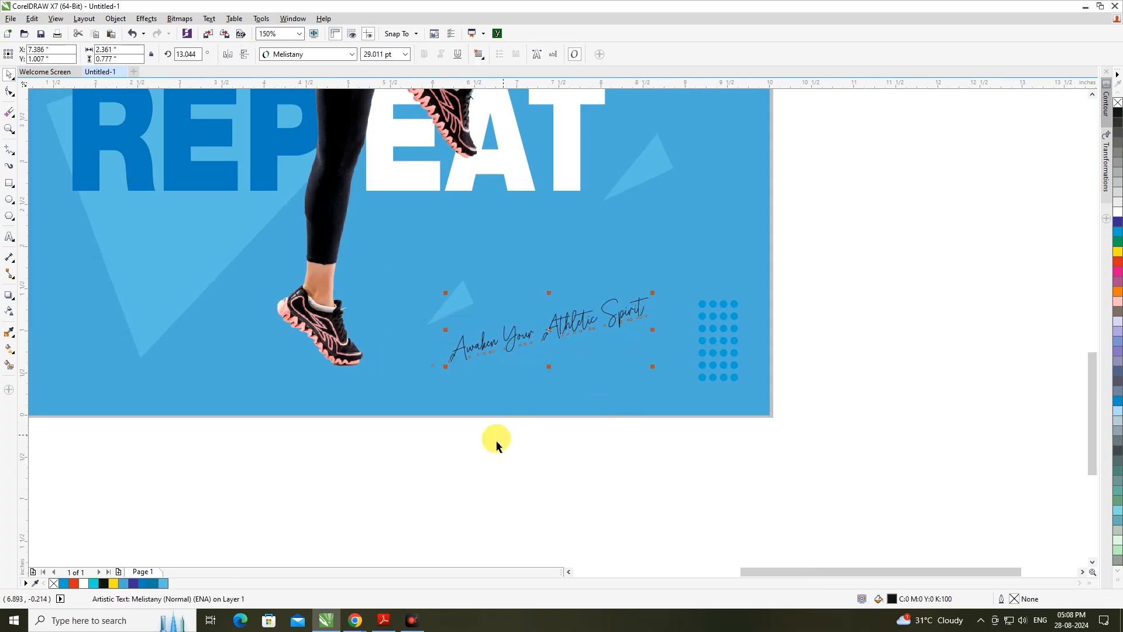
click(442, 475)
scroll(497, 385, down, 1)
scroll(429, 392, up, 1)
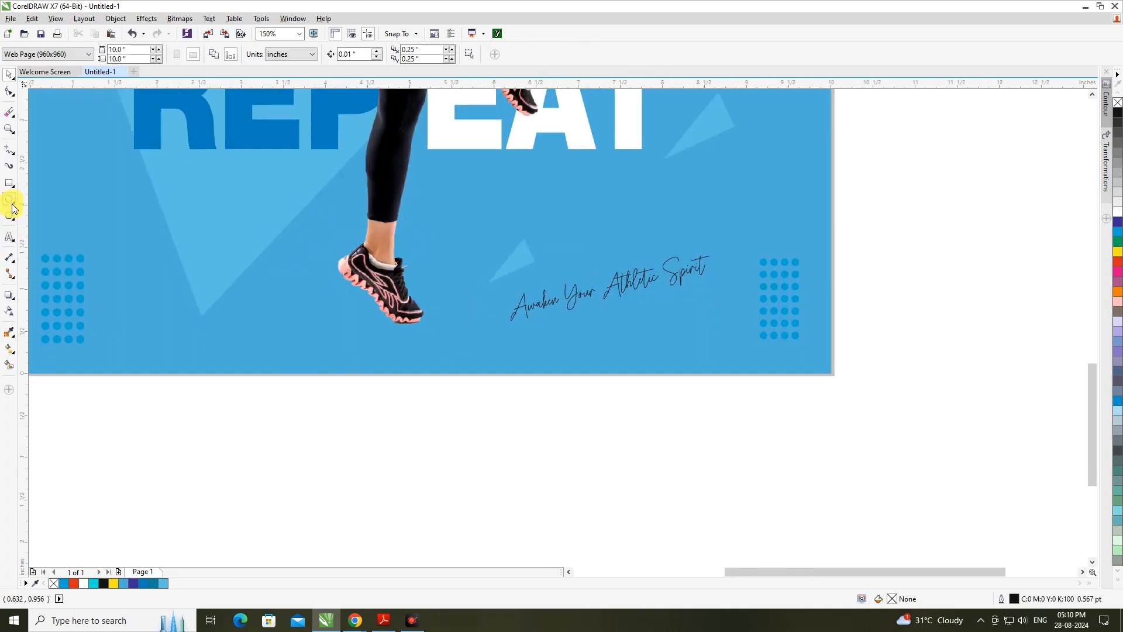
- Draw a circle about 1.08 in across below the page and fill it black without an outline
click(9, 199)
drag(228, 387, 327, 486)
click(1118, 114)
right_click(1118, 103)
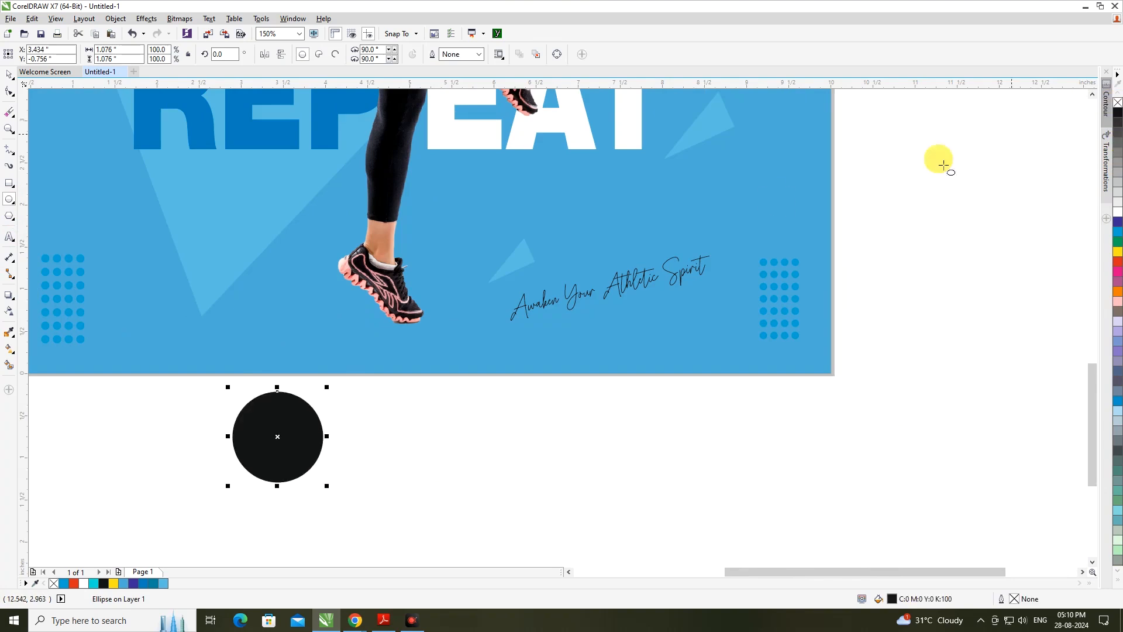
- Shrink the black circle to about 0.38 in and place it under the toe of the woman's lower shoe
drag(326, 485, 390, 335)
key(ctrl+z)
click(9, 76)
scroll(390, 336, up, 2)
- Convert the black circle to a bitmap and apply a Gaussian Blur to it
click(179, 19)
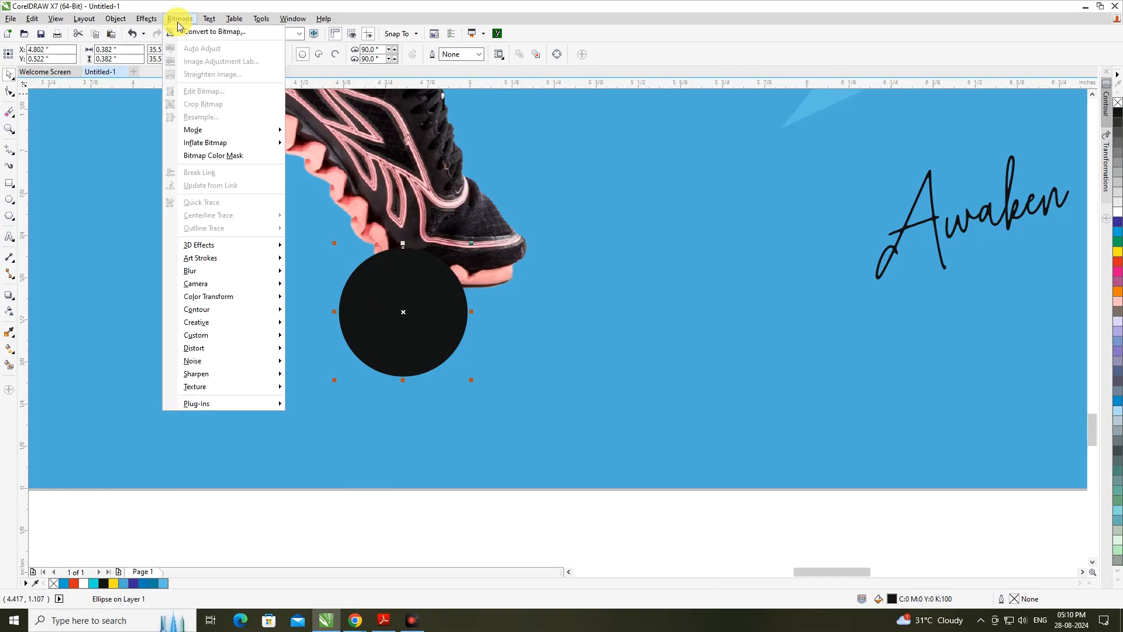
click(214, 31)
click(890, 319)
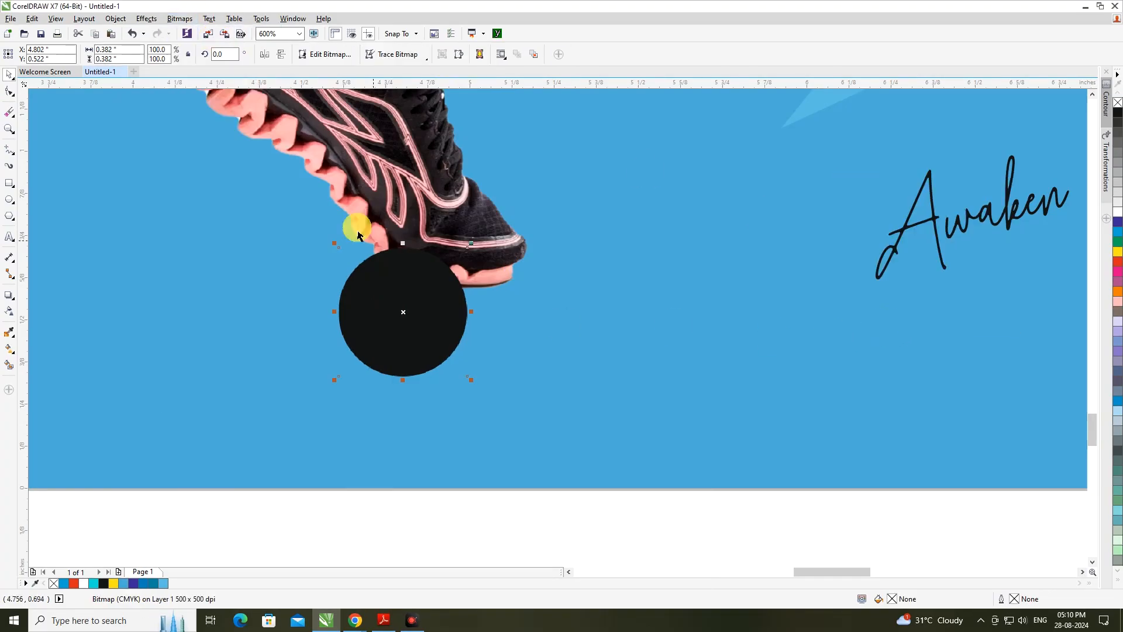
click(189, 24)
mouse_move(211, 273)
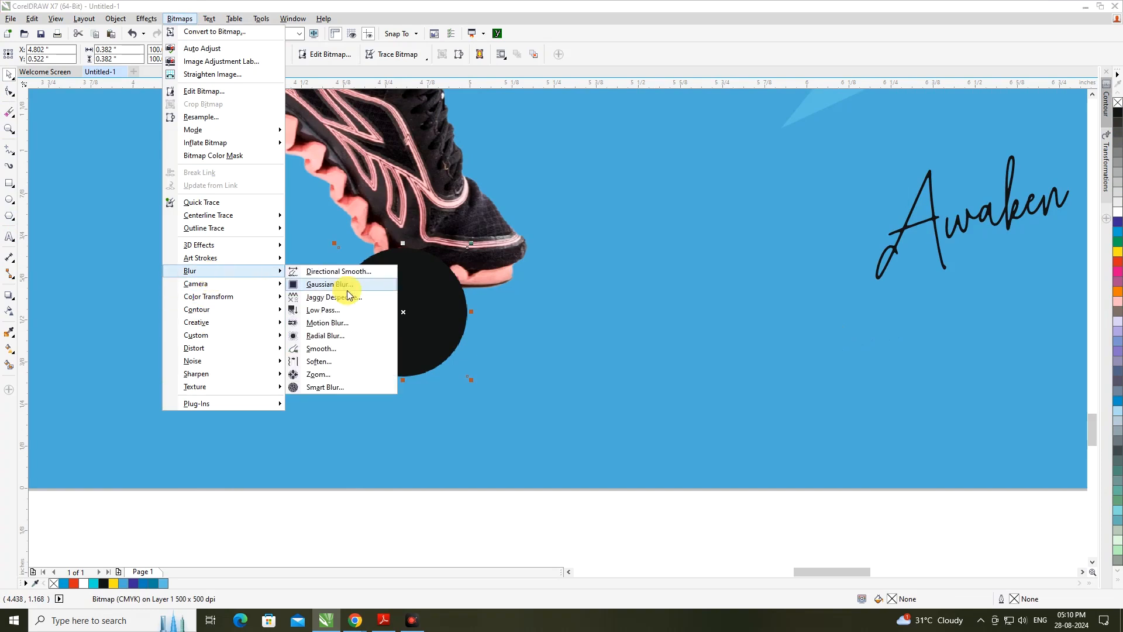
click(351, 290)
click(598, 337)
scroll(516, 261, down, 2)
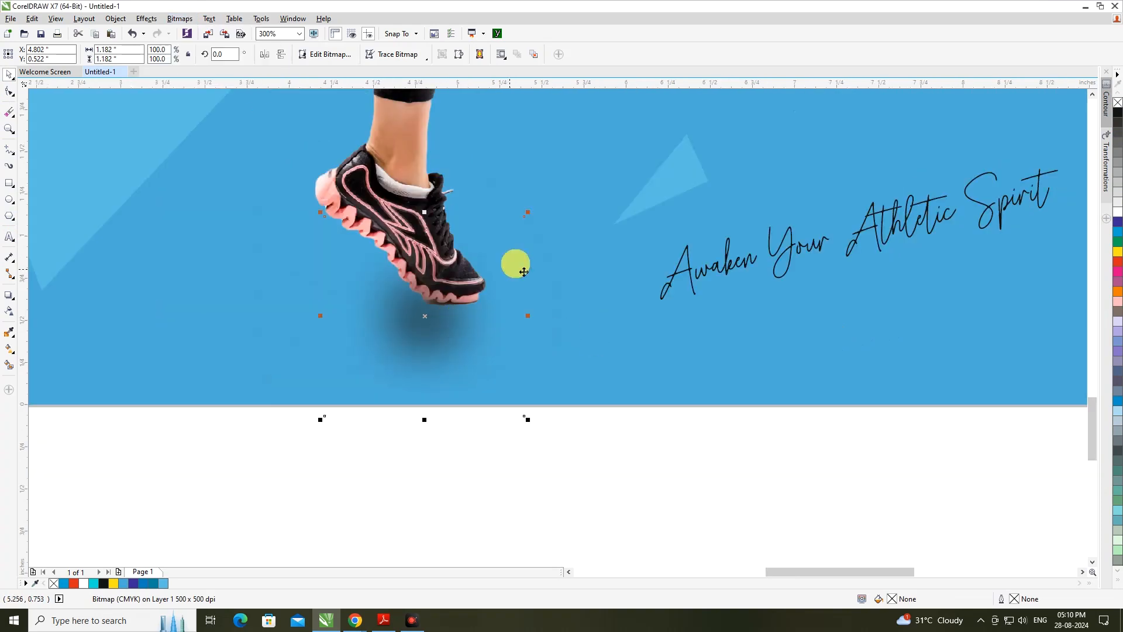
- Flatten the blurred circle into a shadow about 1.58 by 0.13 in beneath the lower shoe and skew it about 15 degrees downward
drag(426, 213, 271, 316)
scroll(451, 317, down, 2)
click(472, 386)
scroll(450, 306, up, 2)
click(417, 315)
scroll(426, 319, down, 1)
drag(424, 324, 432, 318)
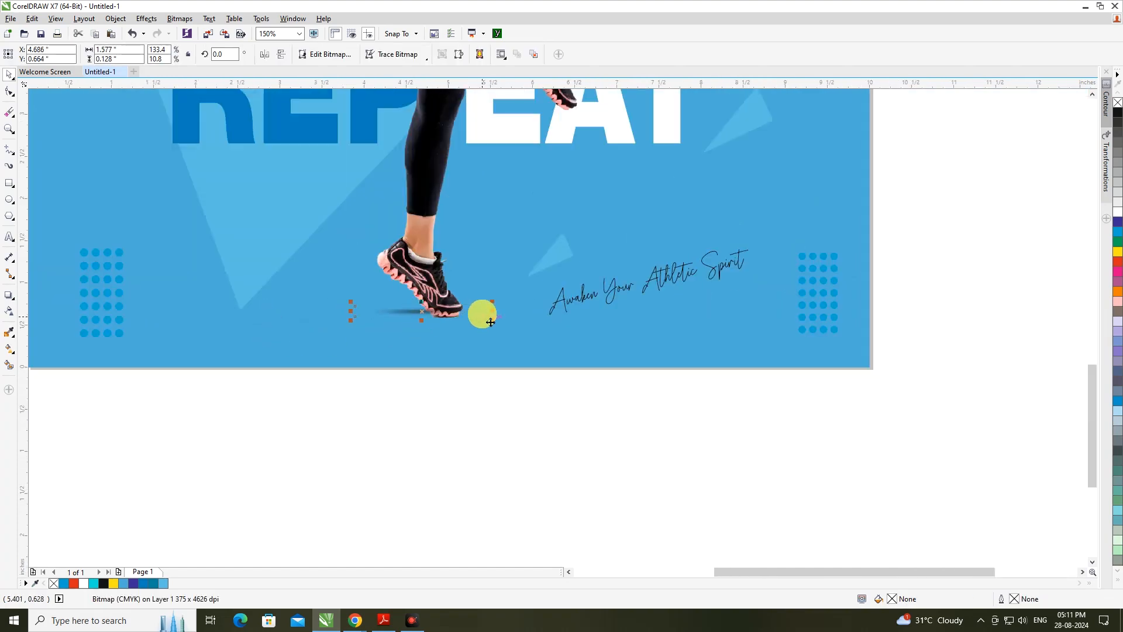
drag(504, 318, 484, 351)
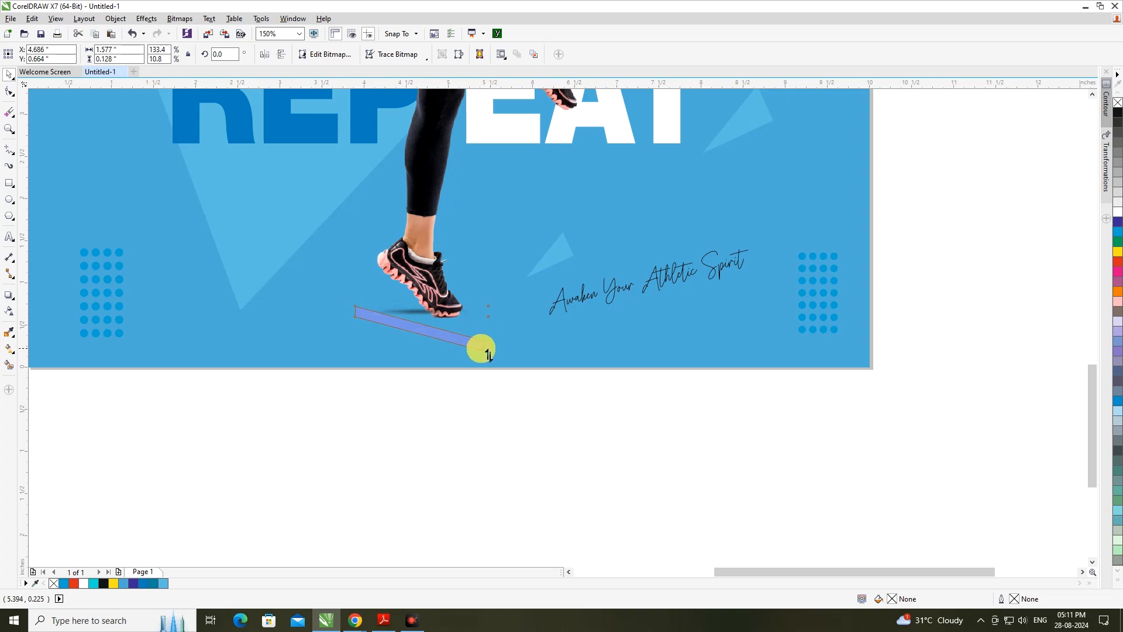
click(423, 409)
- Copy the shadow beneath the woman's raised shoe, narrow it to about 0.97 in and slant it along the sole at about 336 degrees
scroll(447, 401, down, 2)
scroll(421, 426, up, 2)
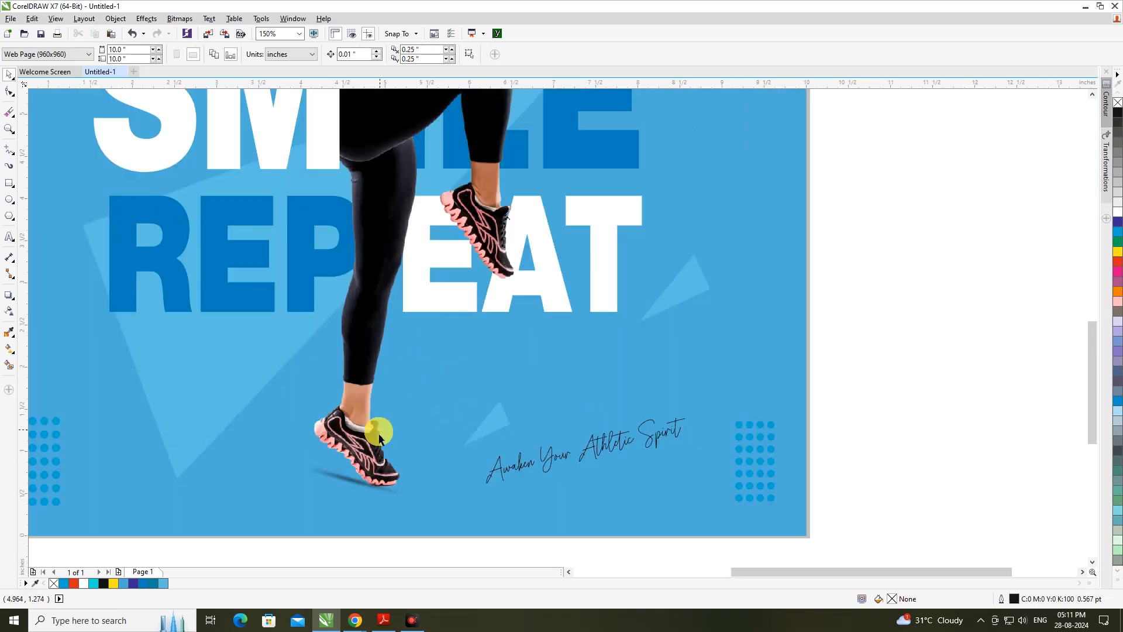
drag(329, 474, 528, 289)
scroll(518, 282, up, 1)
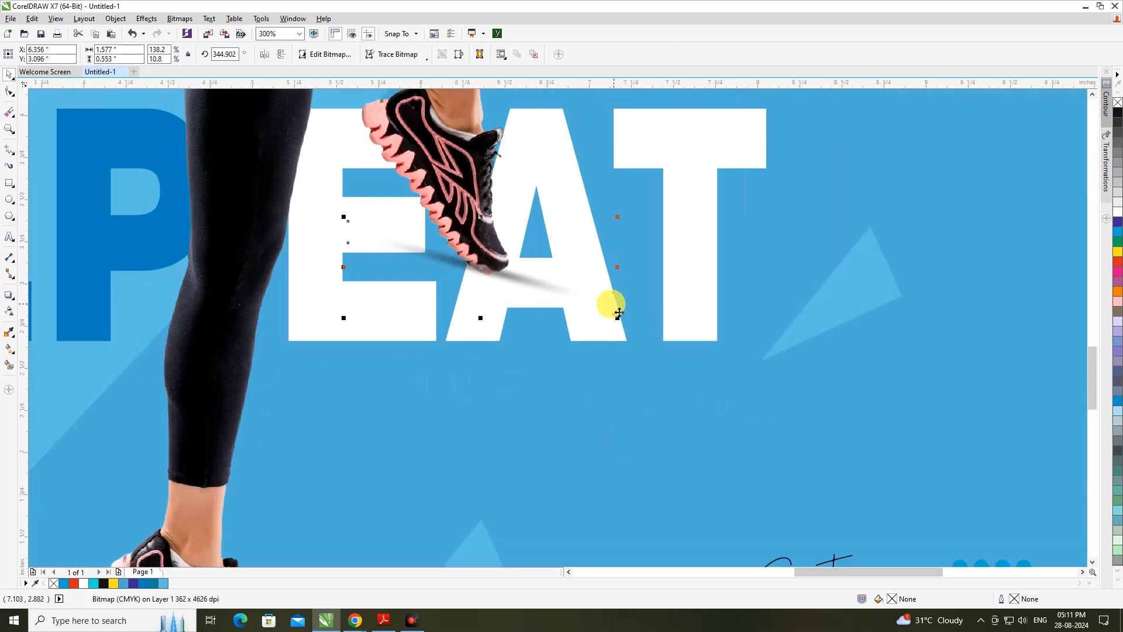
drag(628, 276, 516, 294)
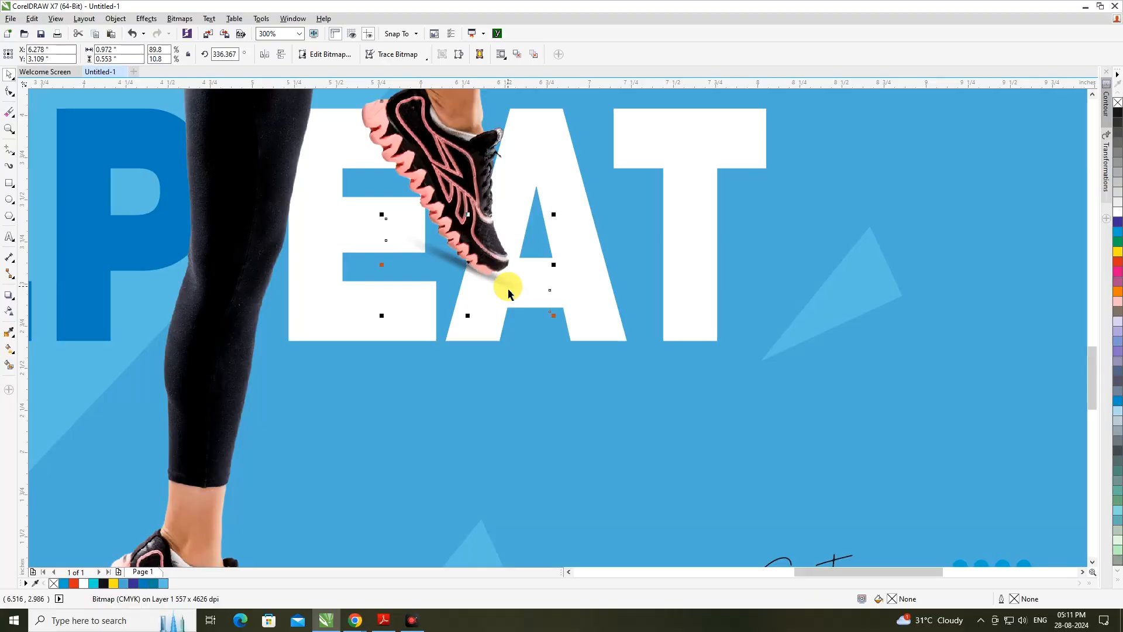
scroll(497, 293, down, 2)
click(709, 327)
scroll(709, 326, down, 1)
scroll(647, 267, up, 1)
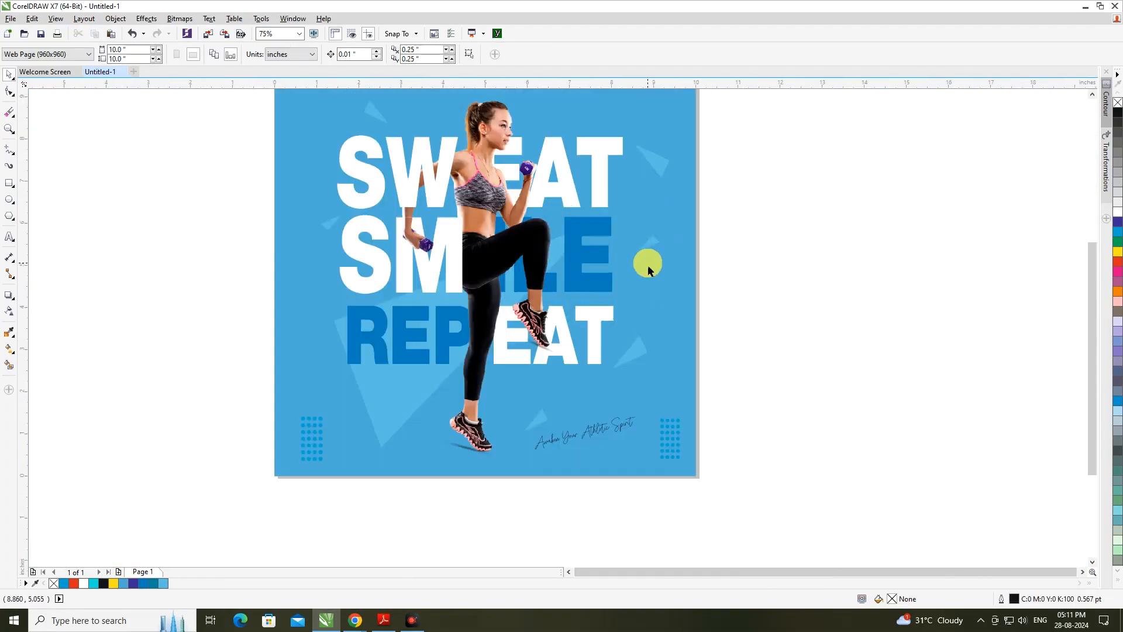
scroll(555, 342, up, 1)
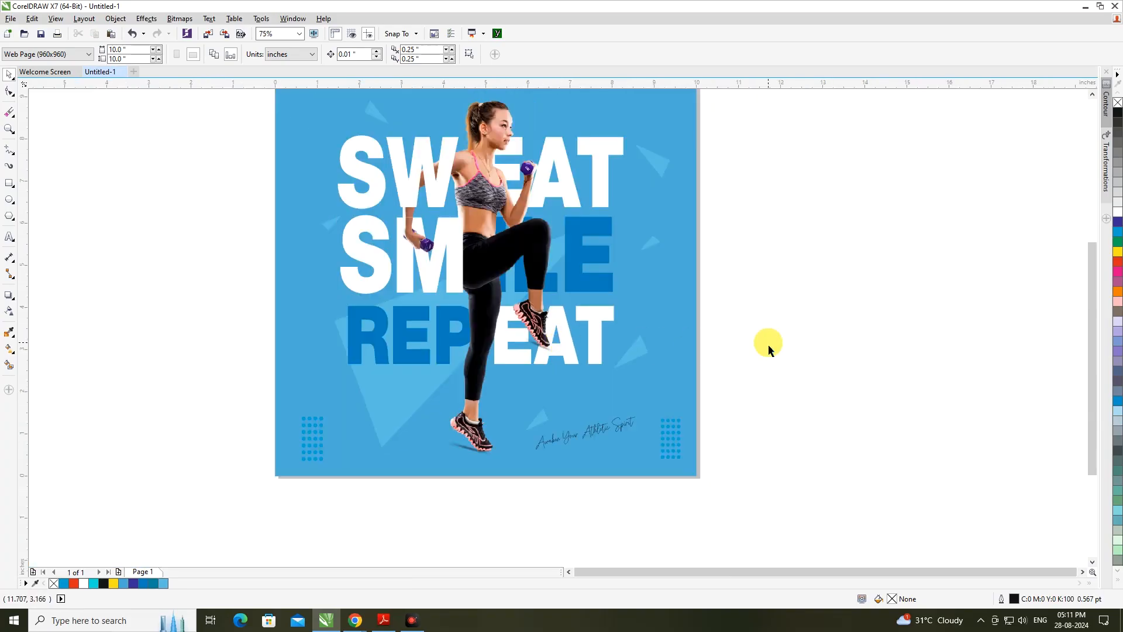